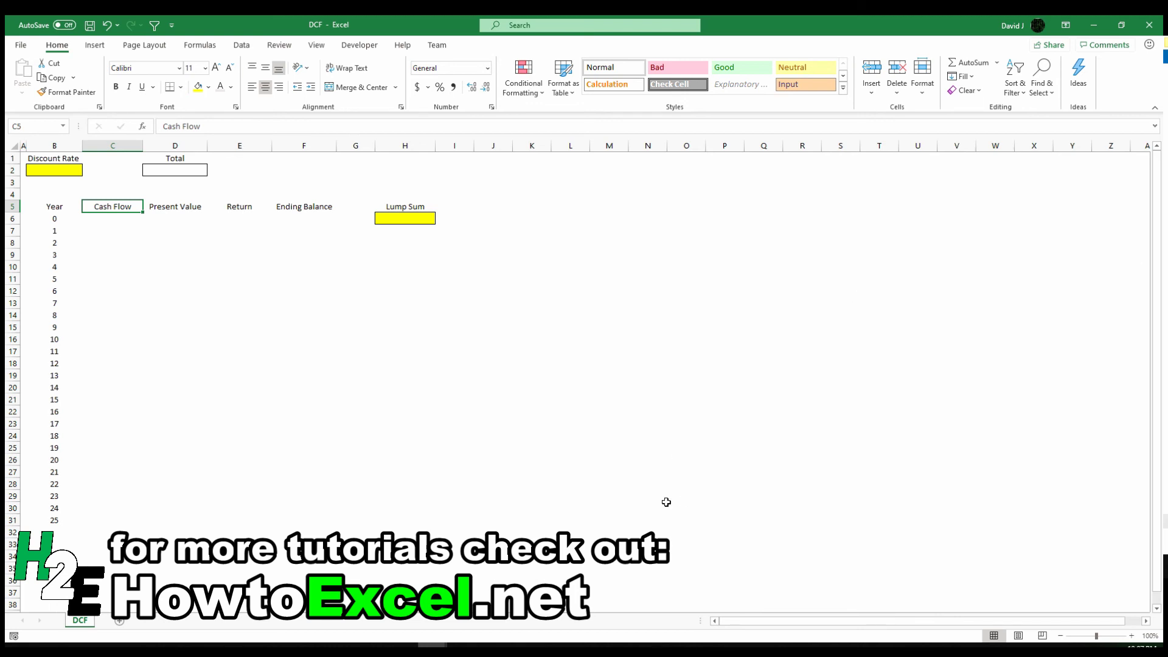
Step: Enter 100000 in the year 1 Cash Flow cell C7 and fill it down through year 25 (C31)
left_click(99, 227)
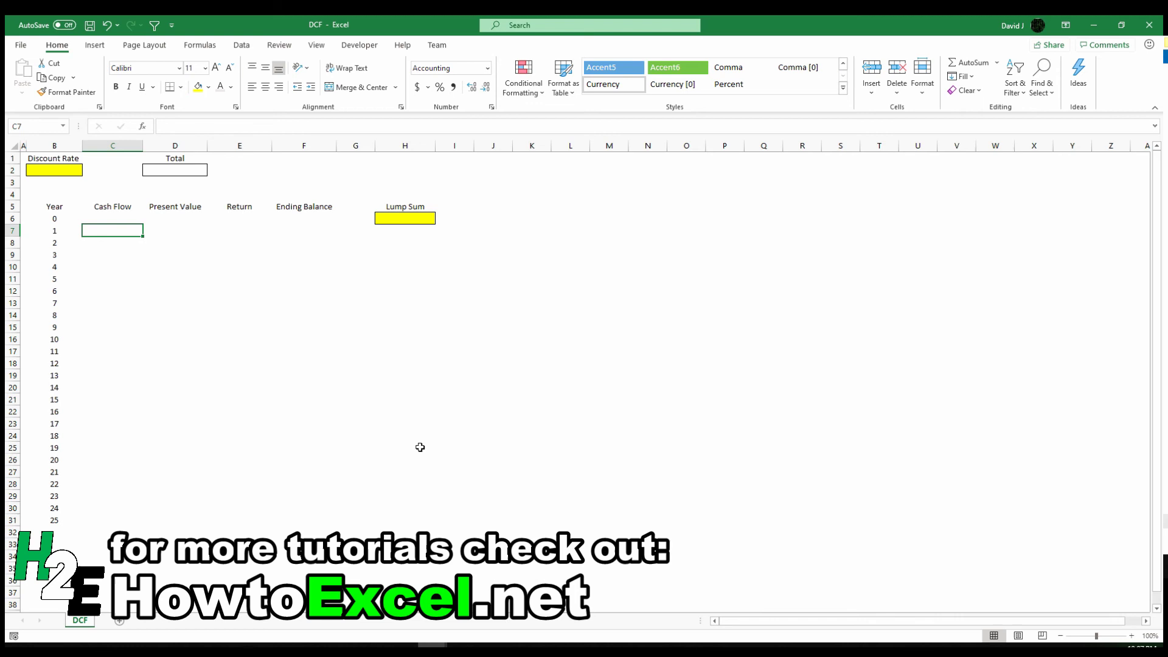
type("100000")
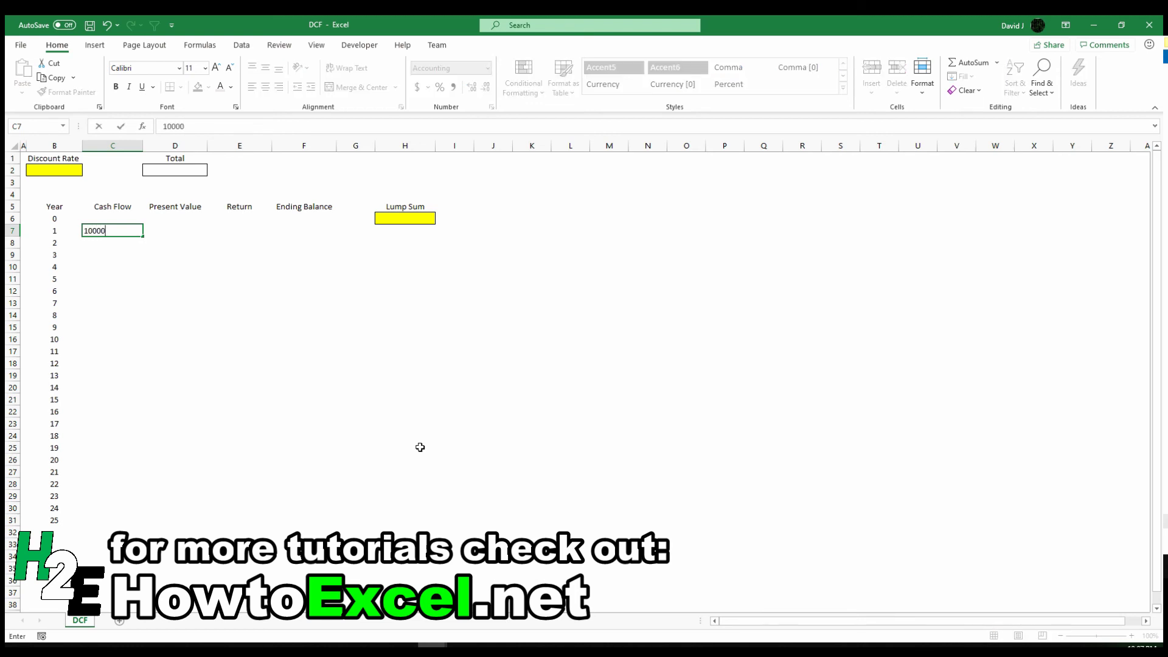
key("Return")
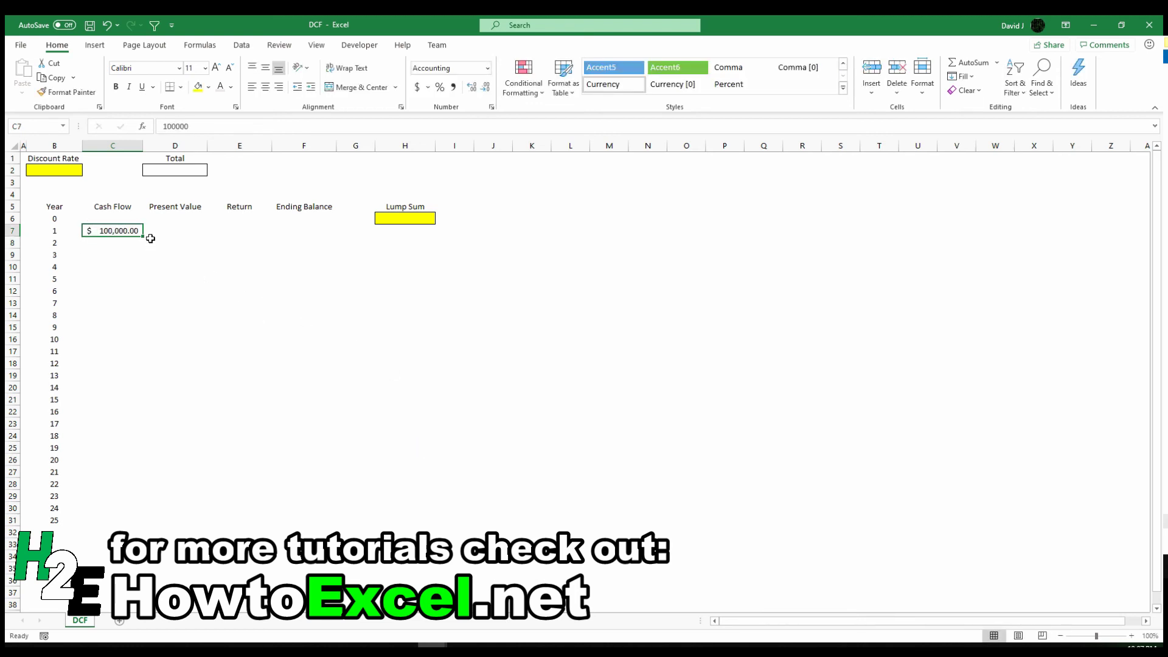
left_click(141, 235)
left_click_drag(141, 235, 142, 522)
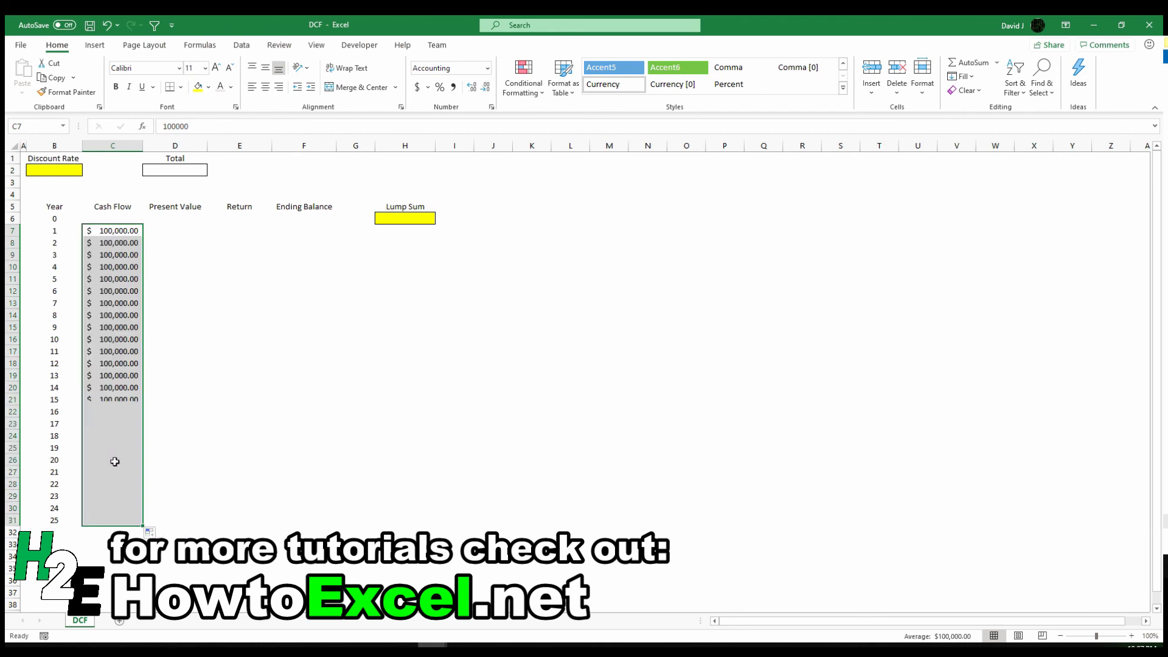
left_click(115, 460)
left_click(118, 218)
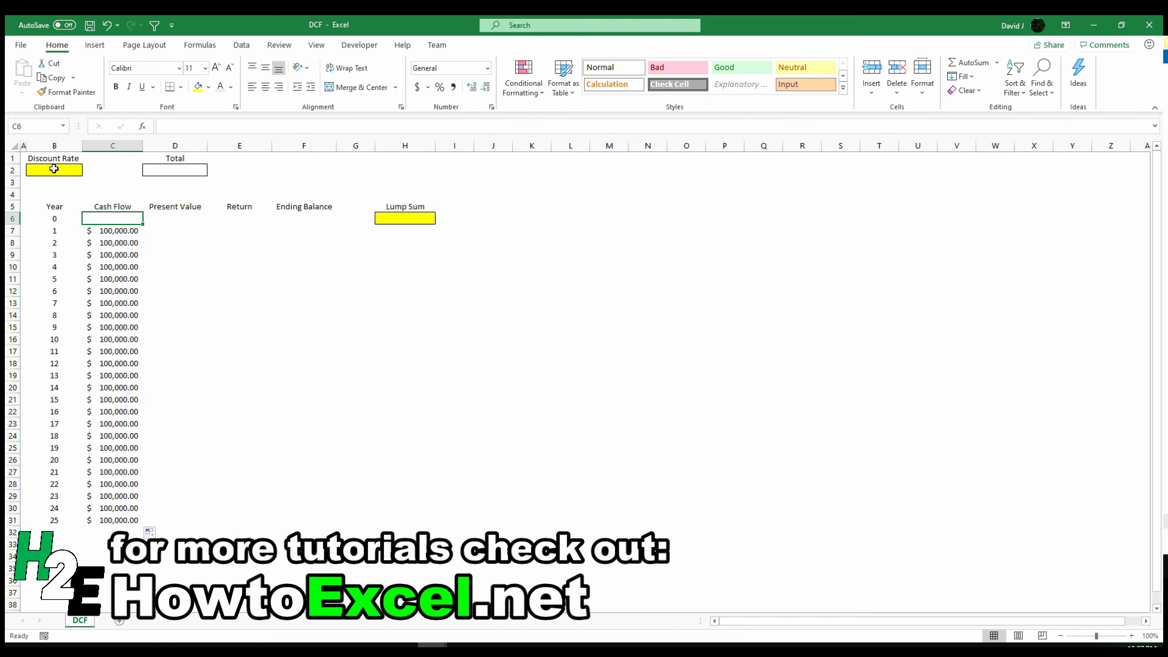
Step: Enter 10 in the yellow Discount Rate cell B2 so the rate reads 10%
left_click(54, 168)
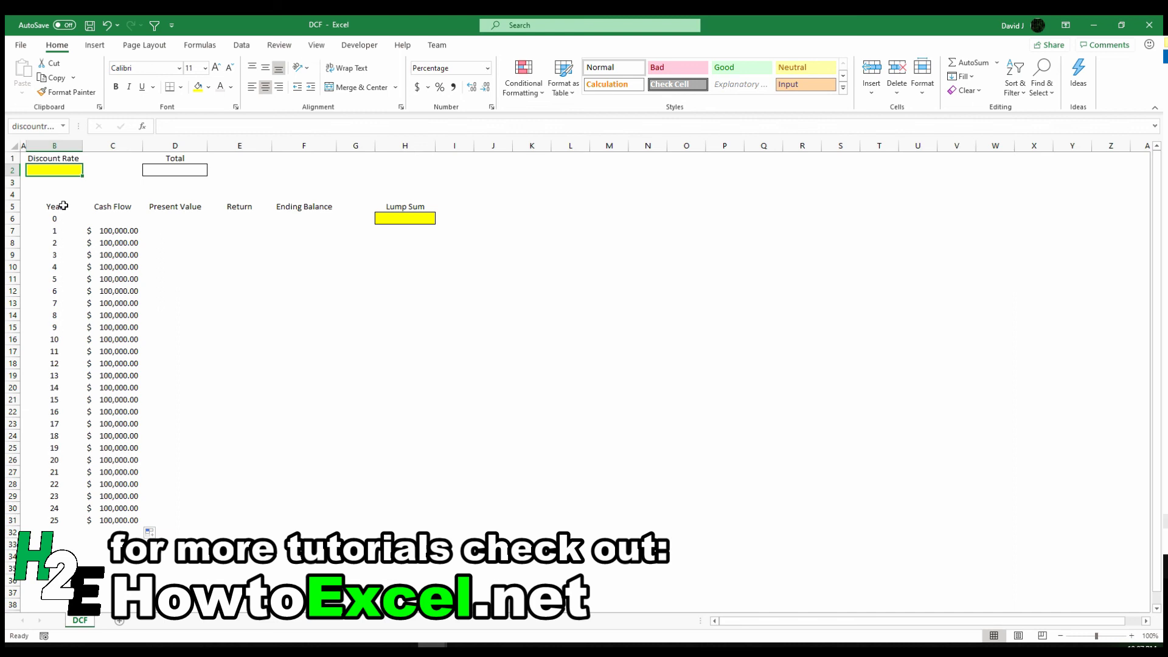
type("10")
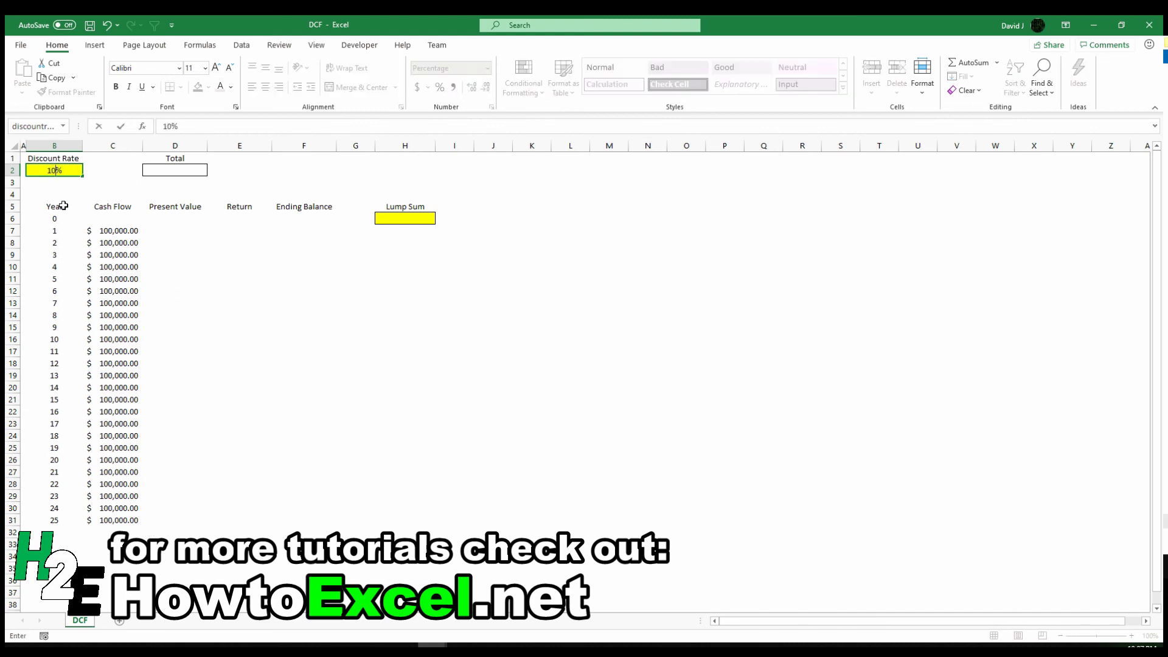
key("Return")
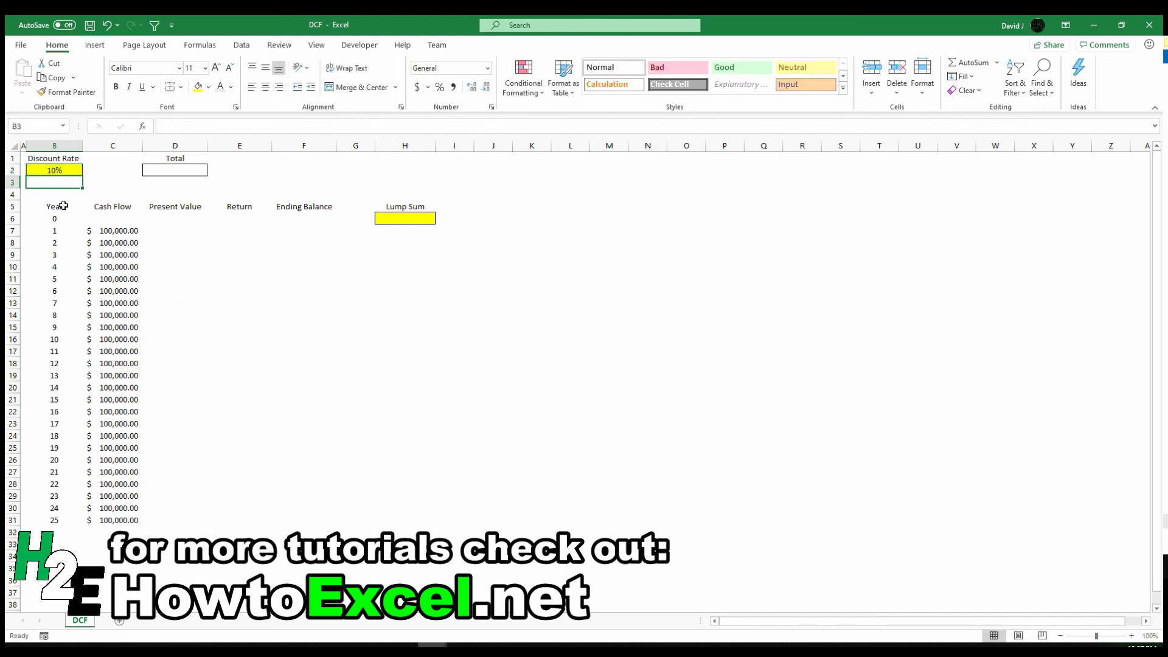
key("Down")
key("Right")
key("Right")
key("Down")
key("Down")
key("Down")
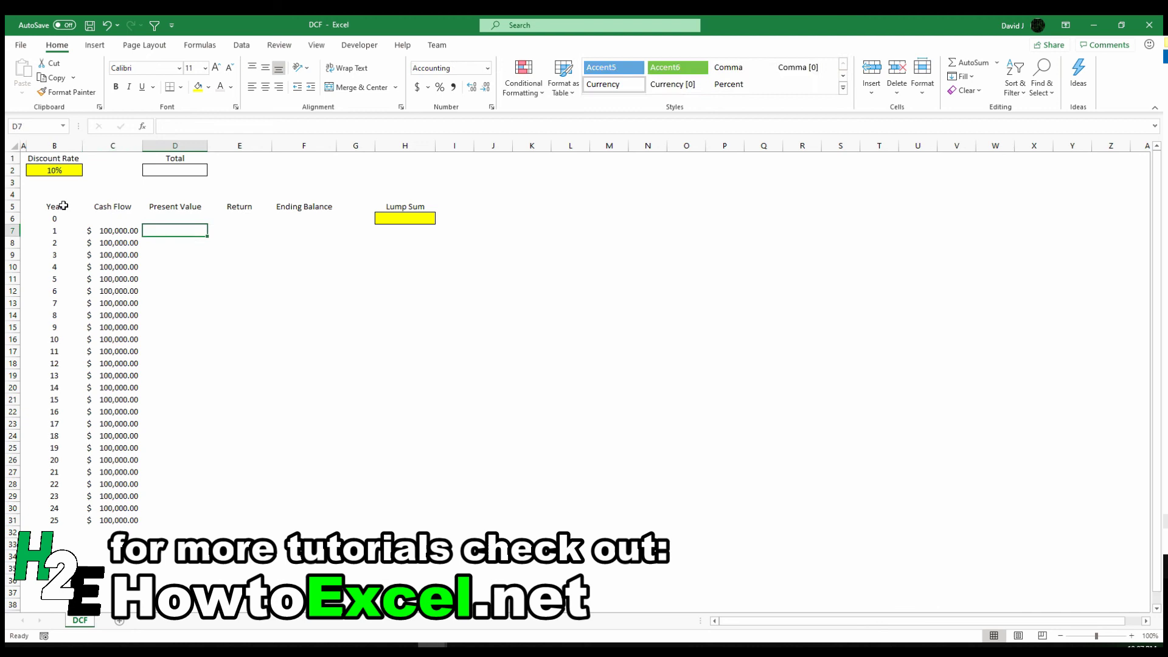
key("Left")
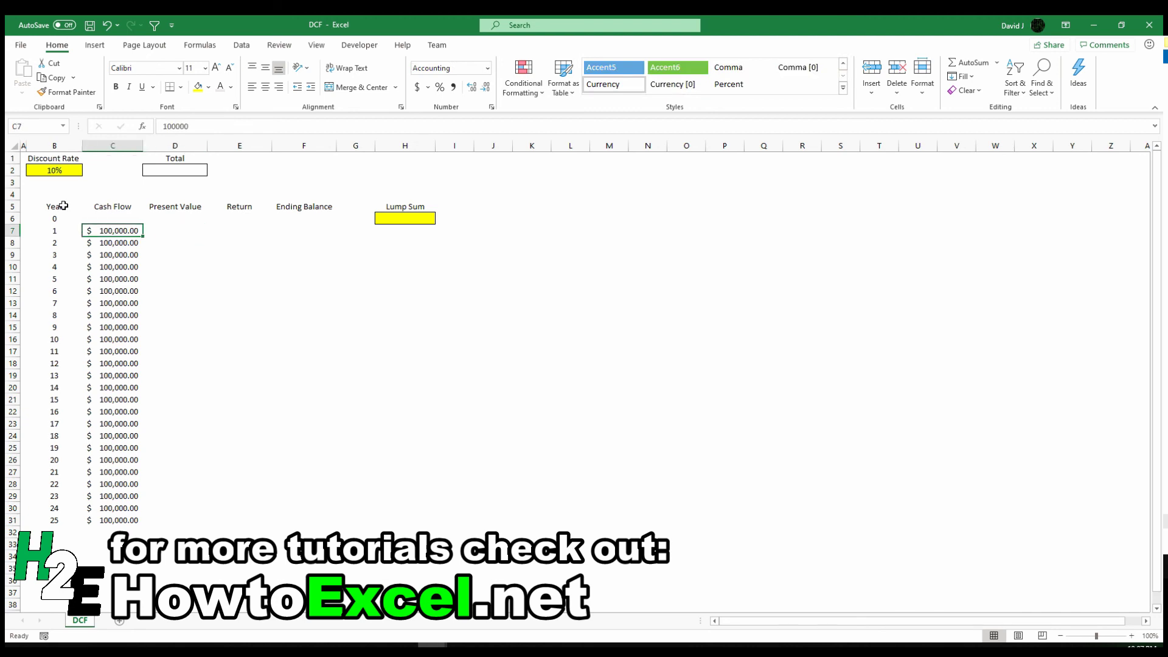
Step: Enter =C7*(1+discountrate)^-B7 in D7, giving a year 1 present value of $90,909.09
key("Right")
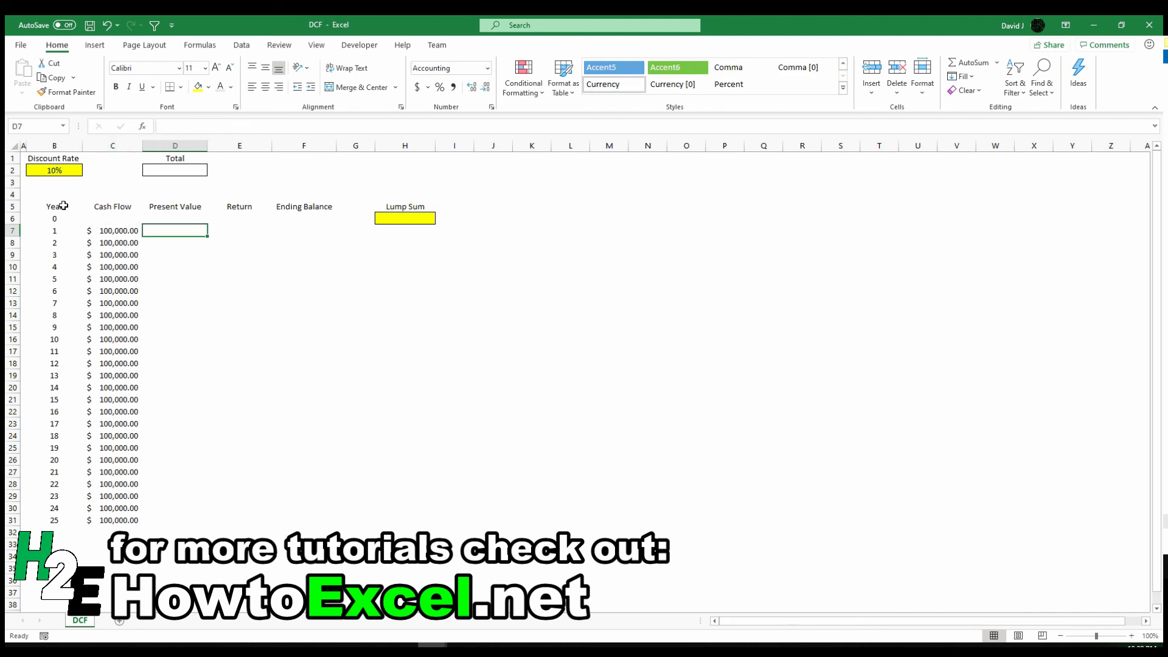
type("=")
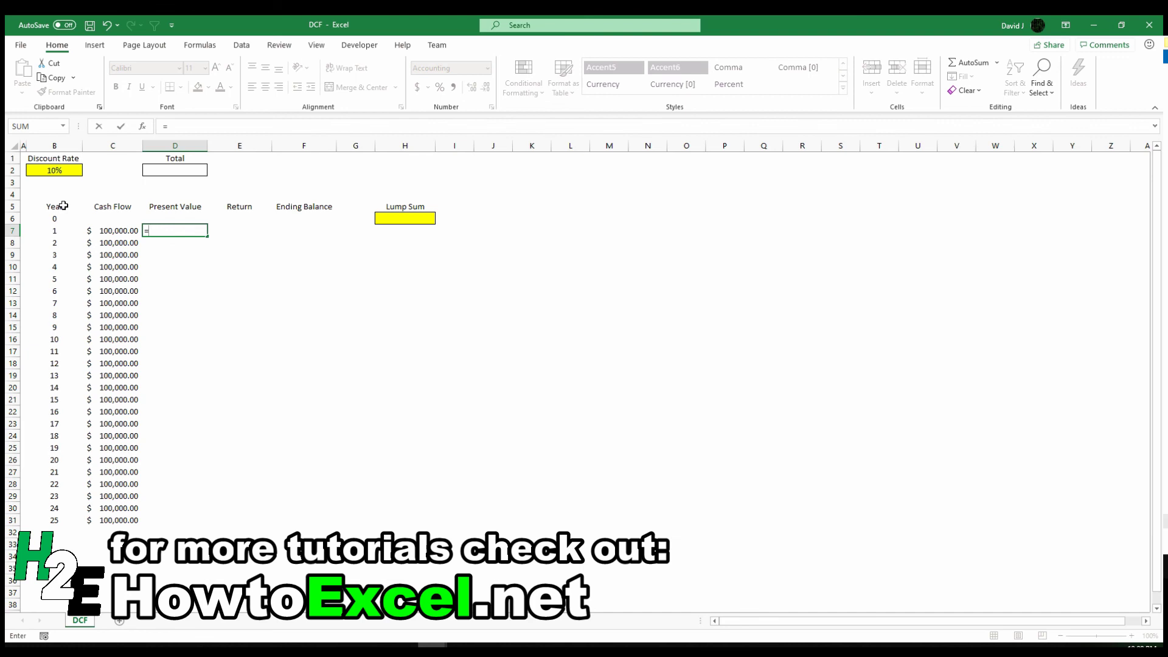
key("Left")
type("*")
key("shift+F10")
key("Escape")
type("(1+")
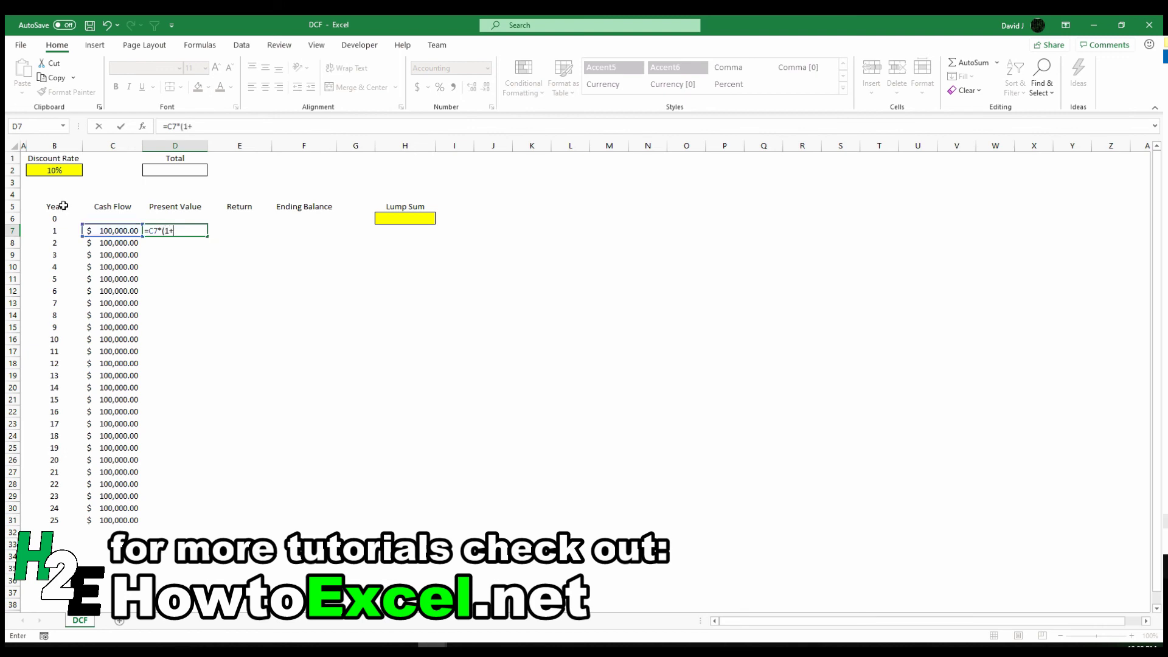
left_click(67, 171)
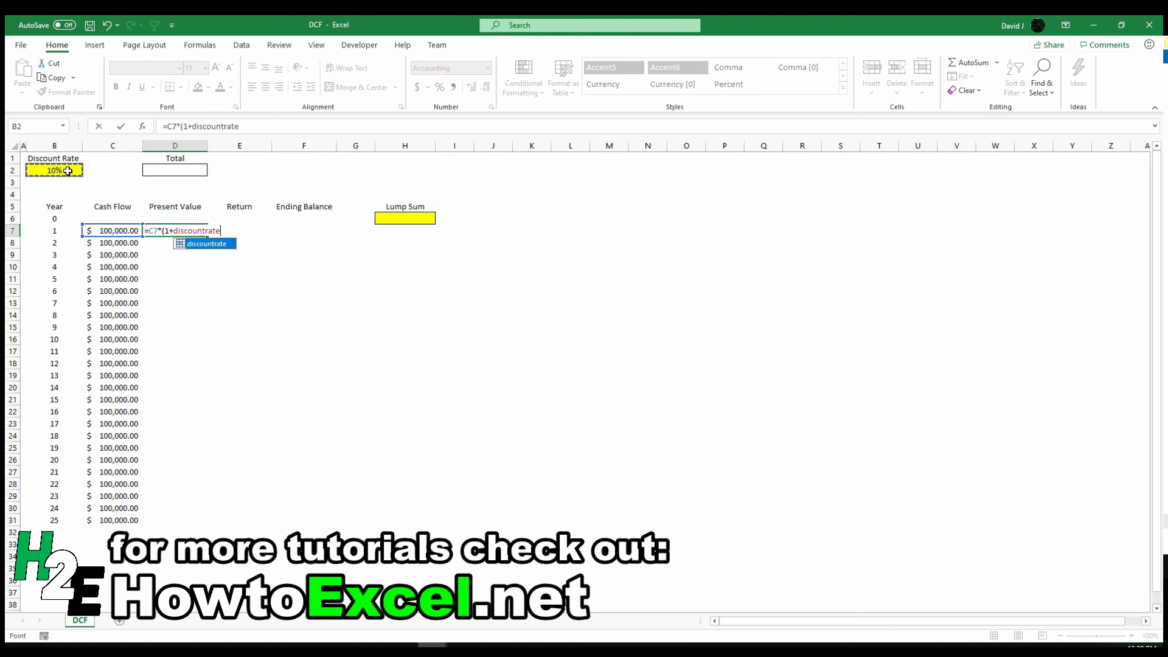
type(")^")
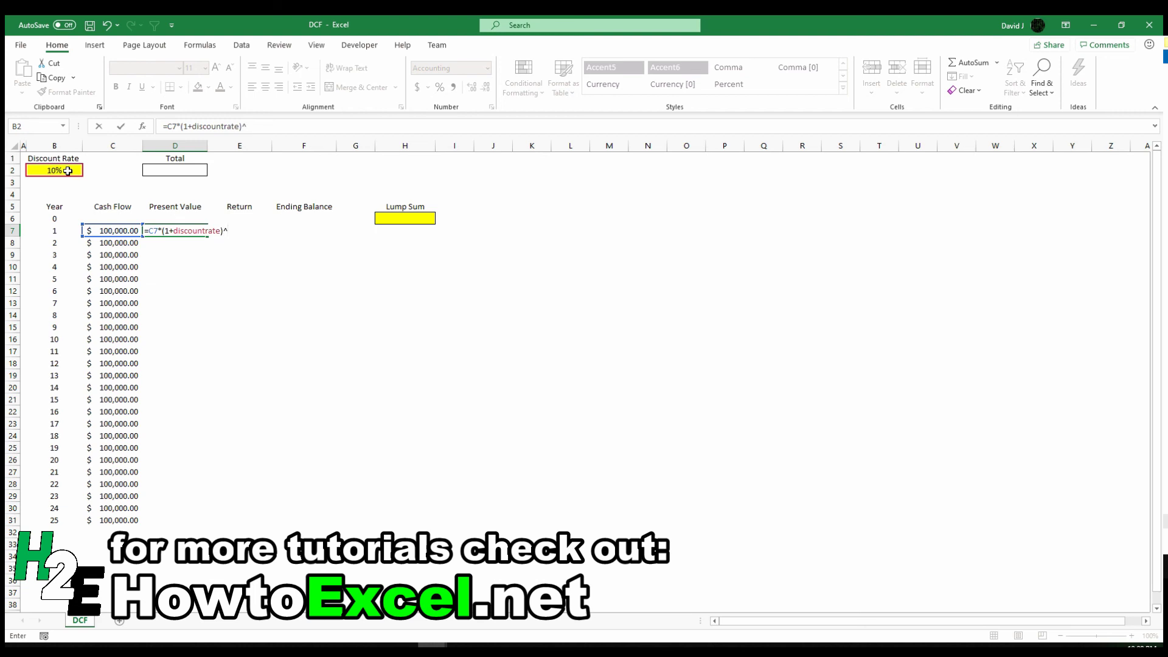
type("-")
left_click(57, 230)
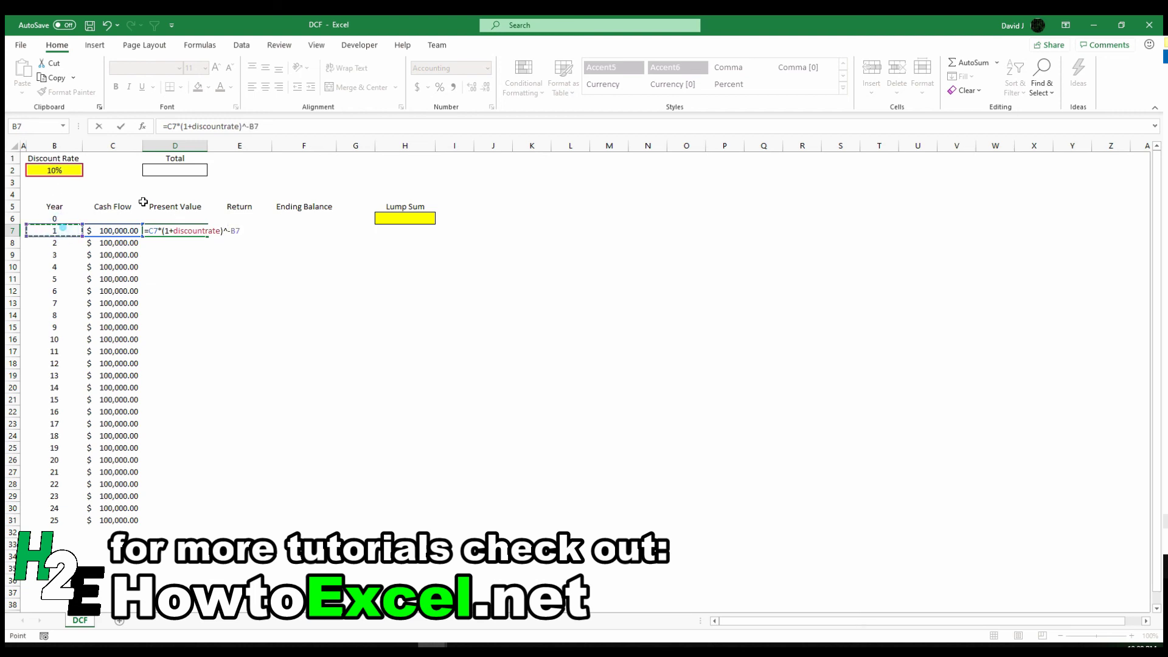
key("Return")
key("Up")
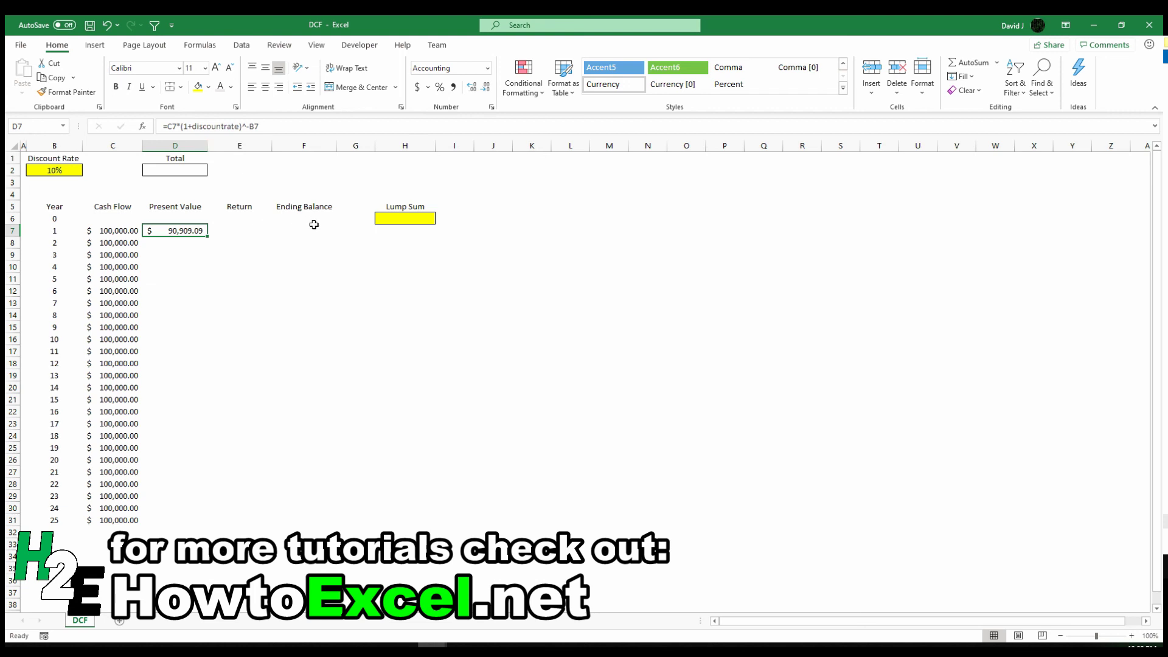
Step: Put 90,909.09 in F2 and =F2*1.1 in G2, widening column G to show $100,000.00
left_click(296, 172)
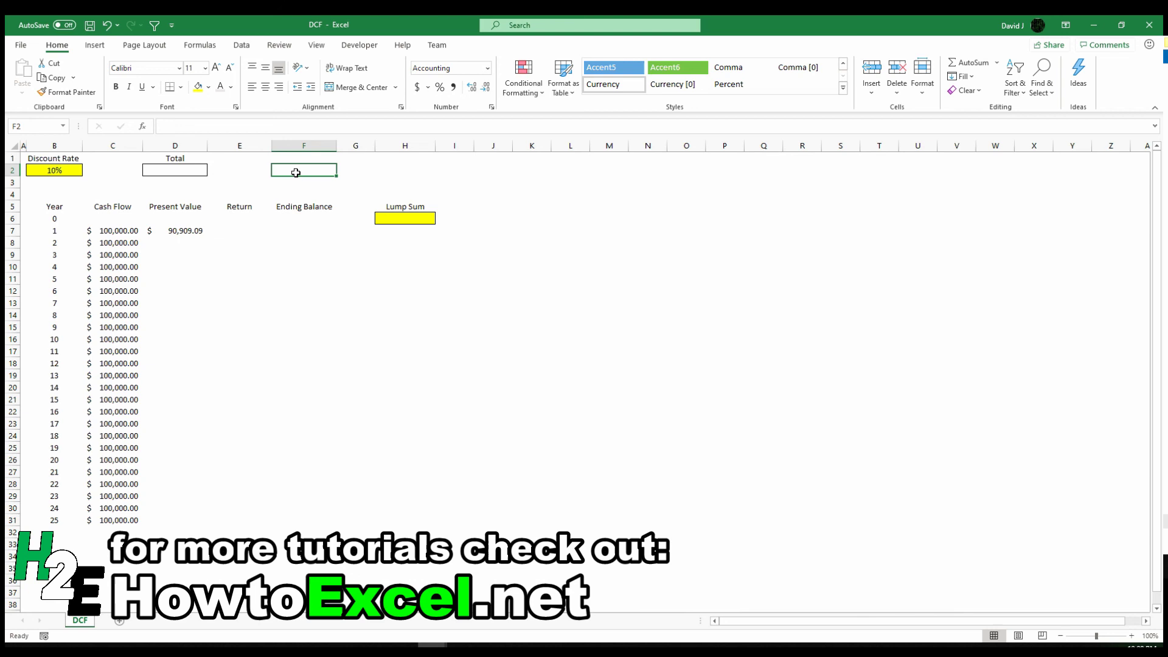
type("90")
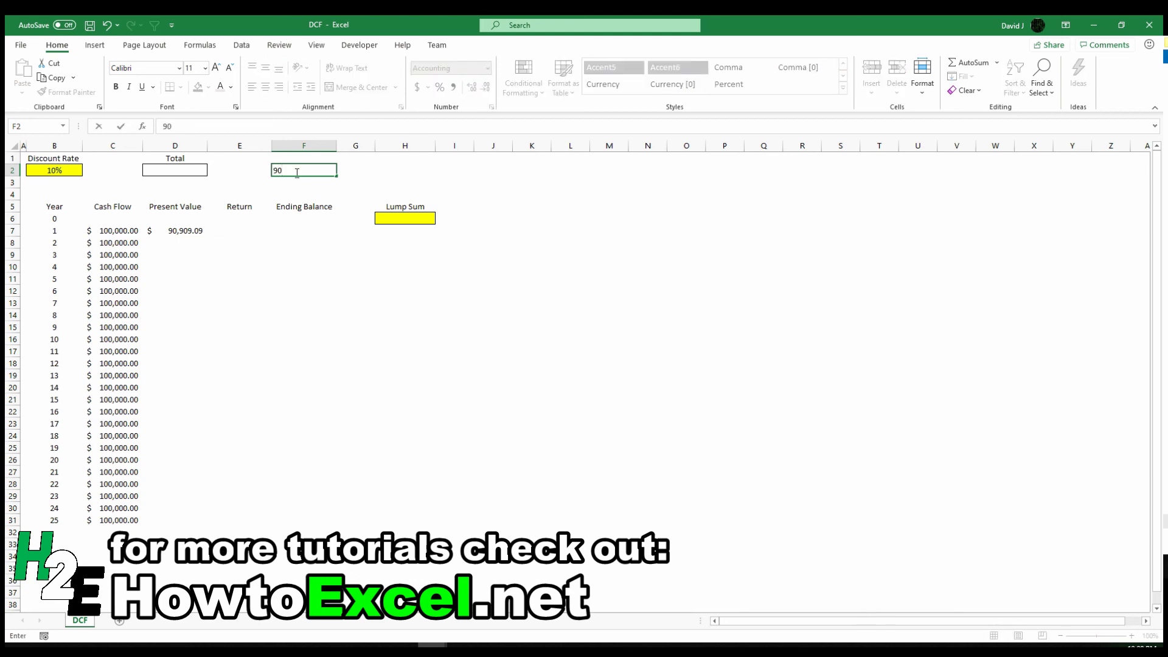
type(",909.09")
key("Return")
key("Up")
key("Right")
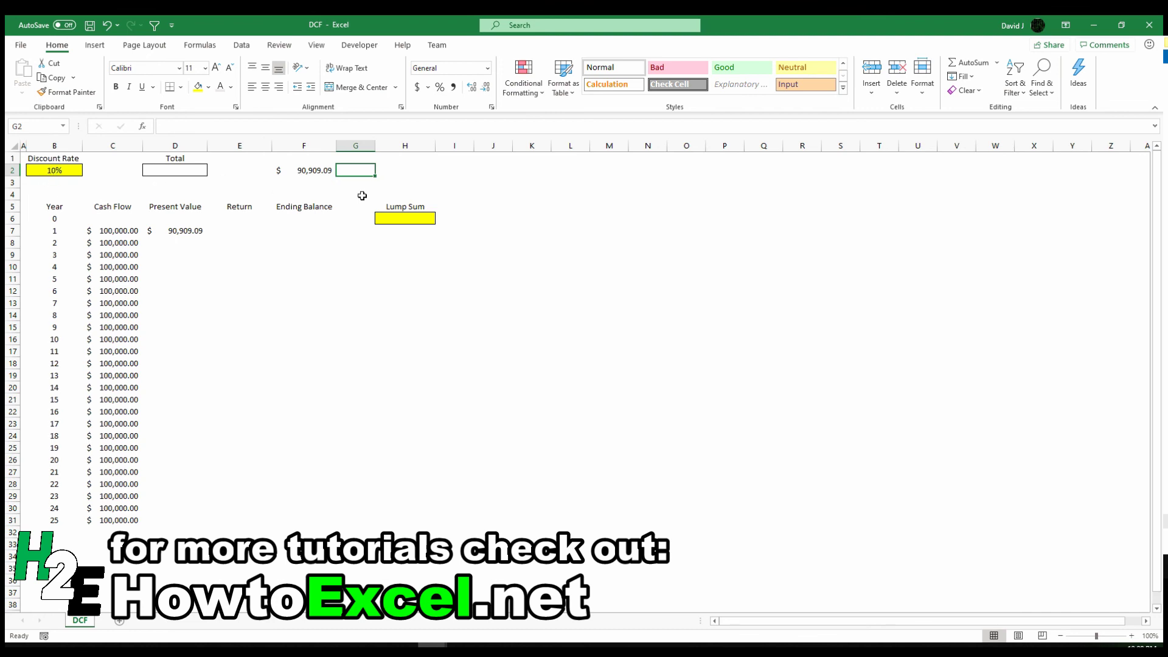
type("=")
key("Left")
type("*1.1")
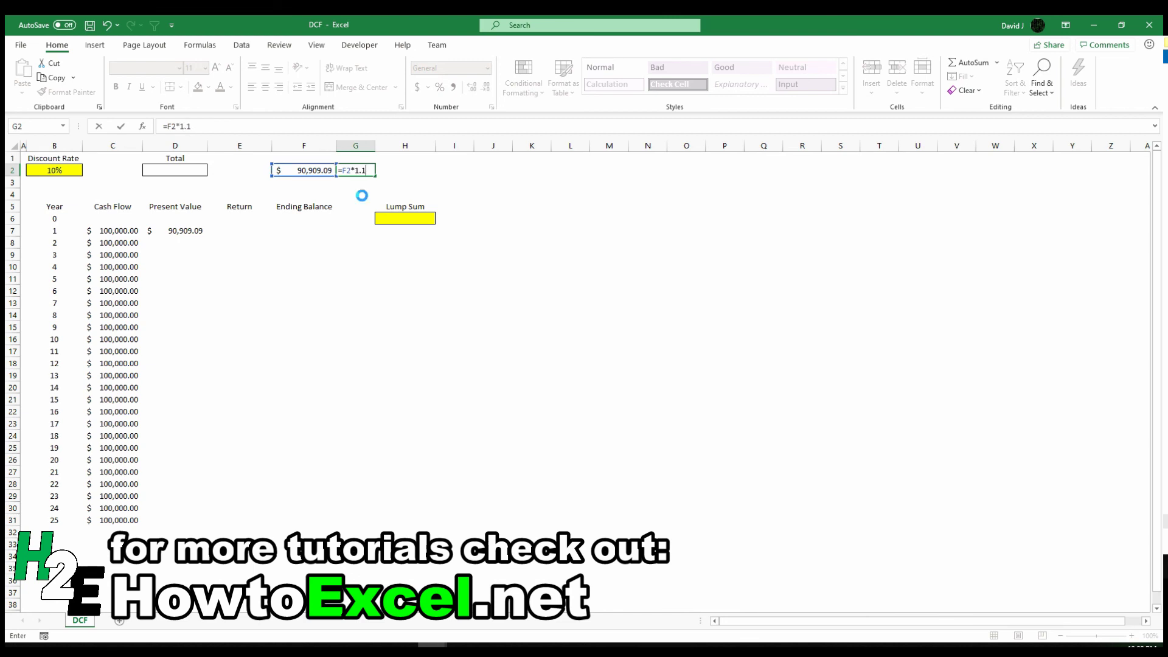
key("ctrl+Return")
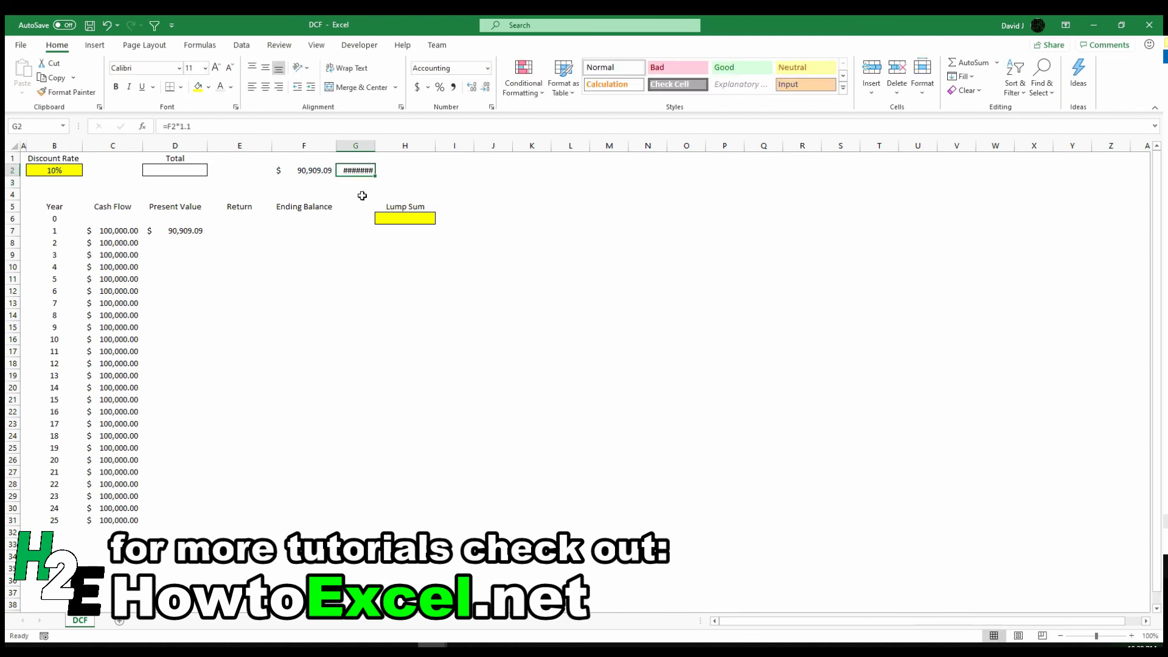
double_click(378, 147)
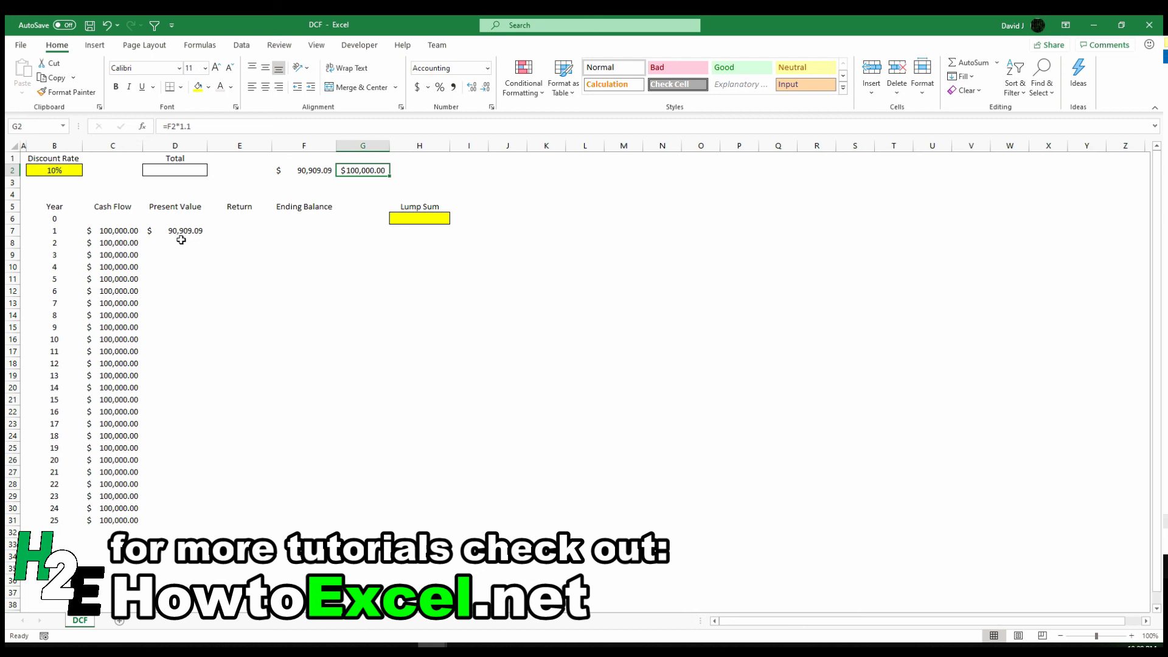
left_click(112, 232)
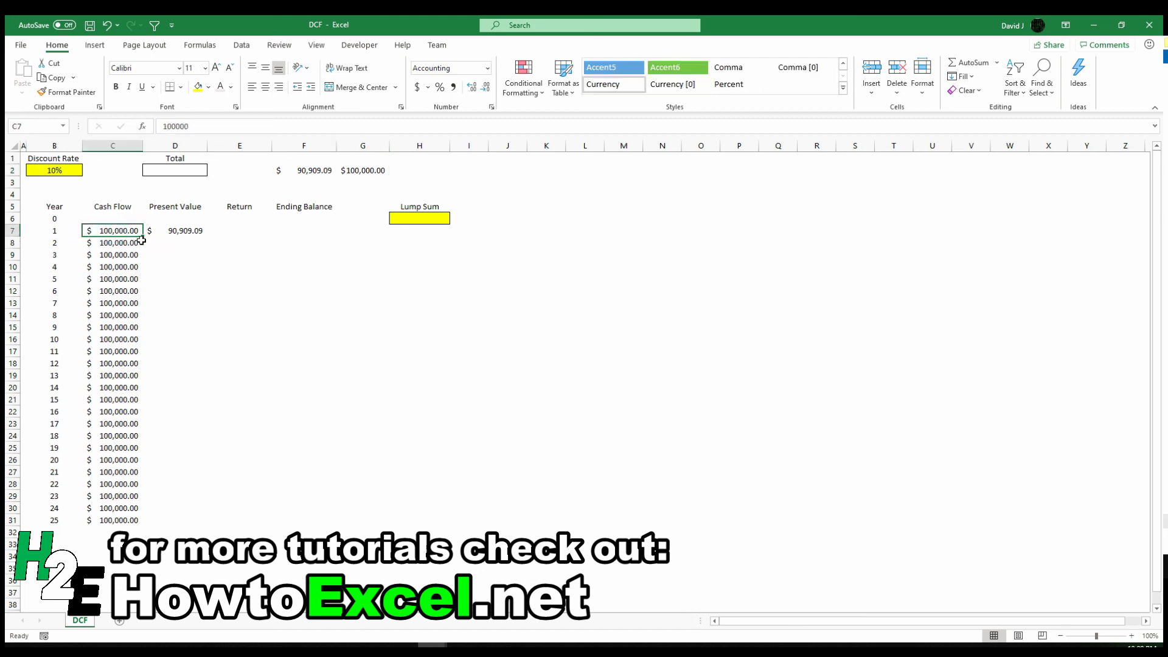
left_click(303, 173)
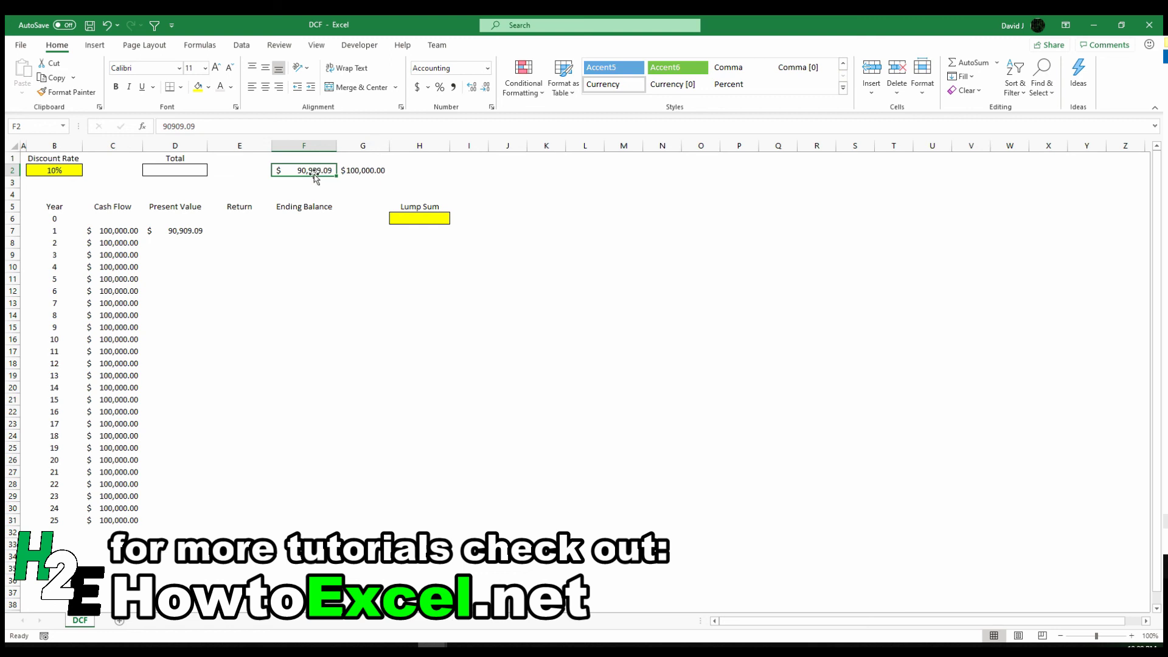
Step: Change the discount rate in B2 to 5%
left_click(76, 170)
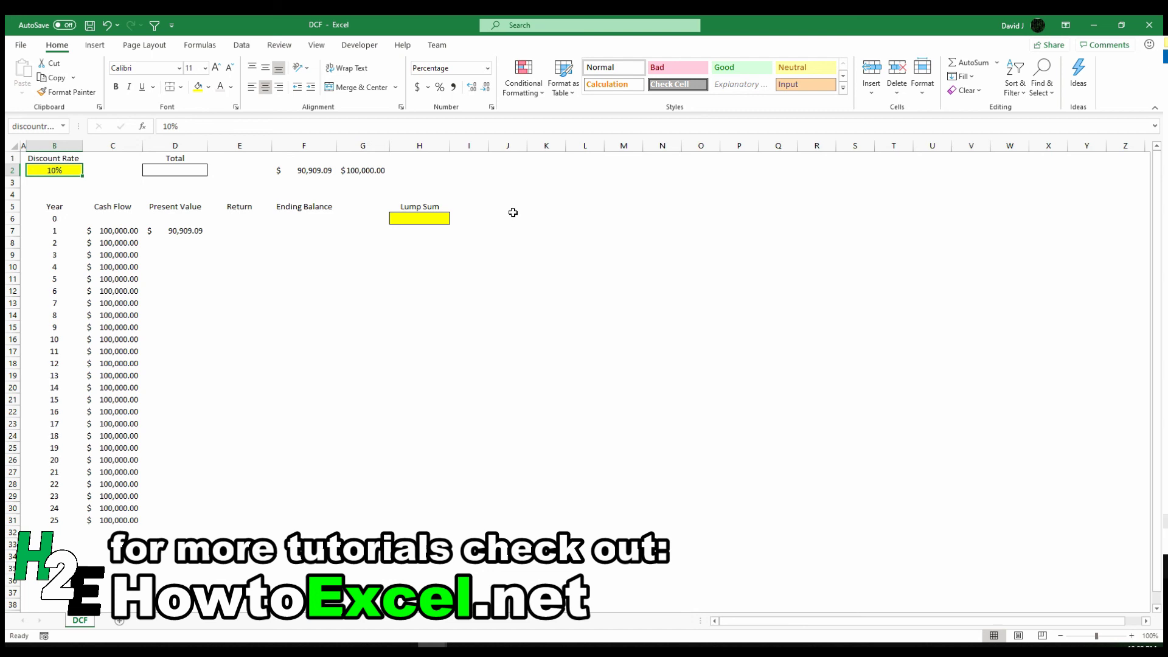
type("5")
key("Return")
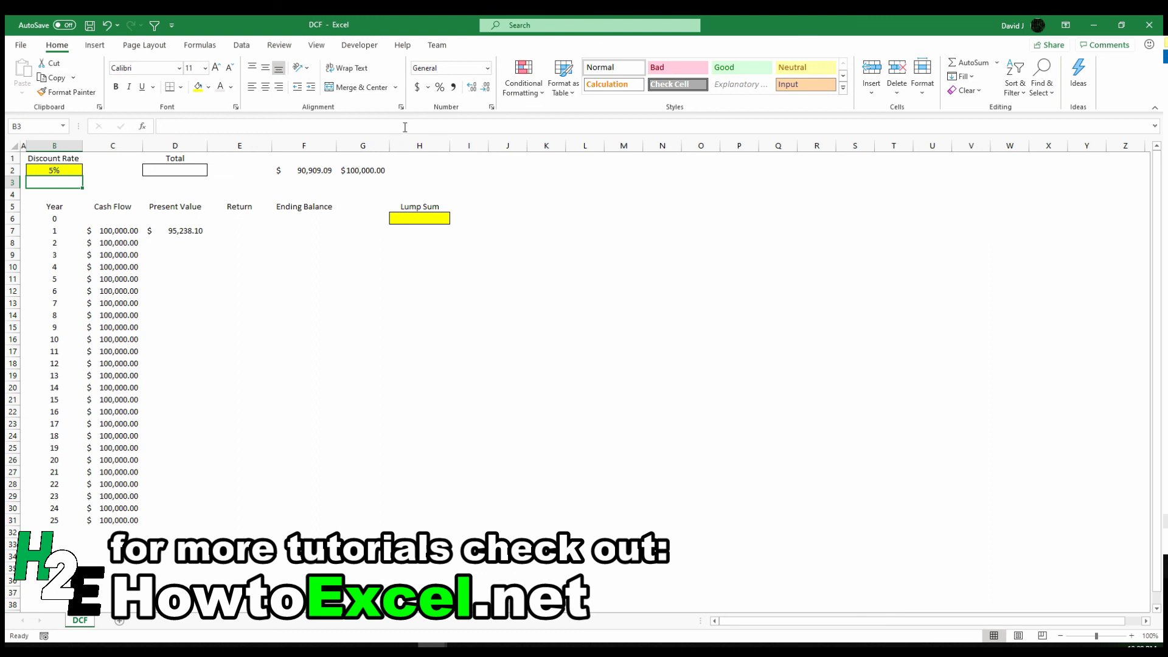
Step: Edit the G2 growth check formula to =F2*1.05
left_click(356, 172)
left_click(203, 124)
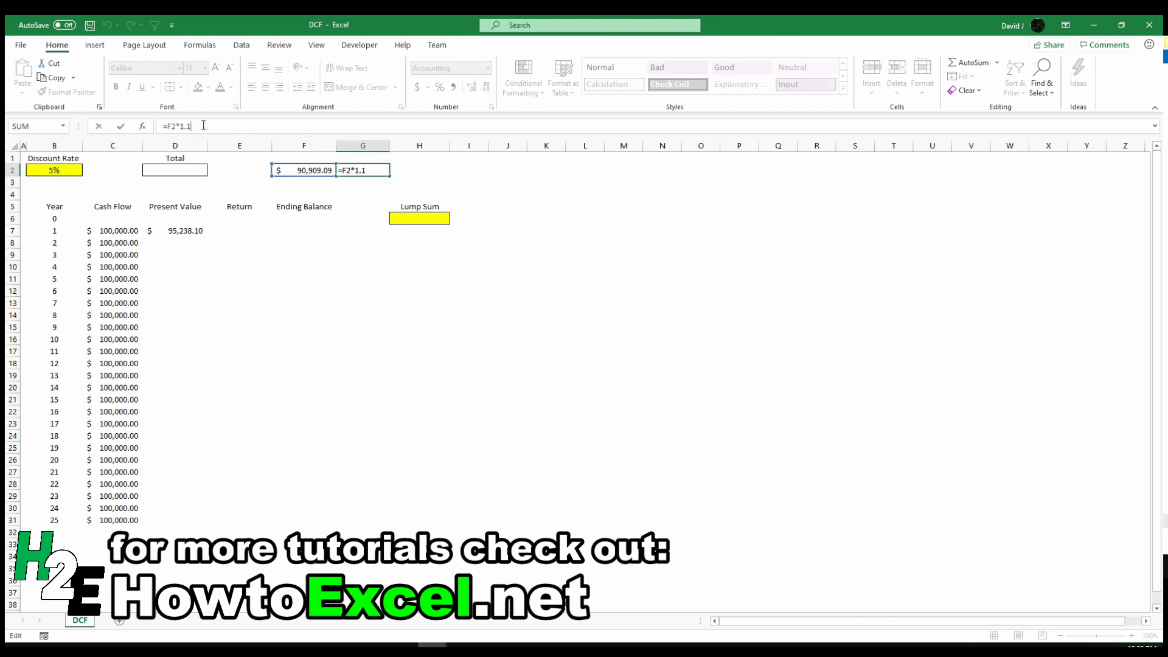
key("BackSpace")
type("05")
key("Return")
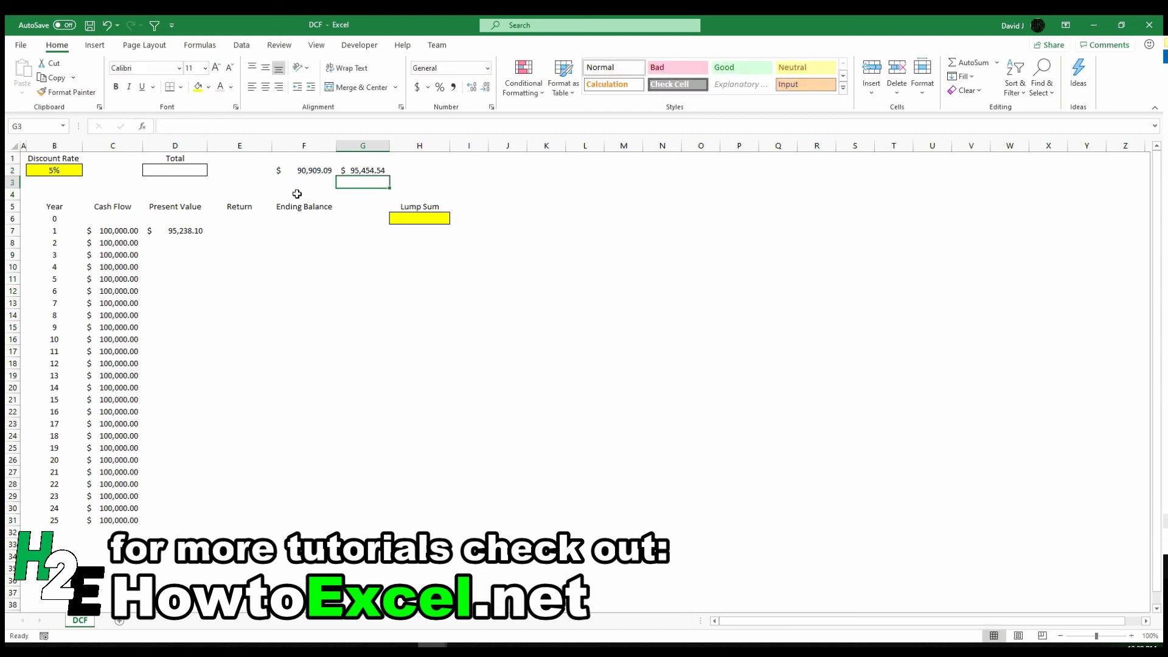
Step: Delete the scratch check contents of G2 and F2
key("Up")
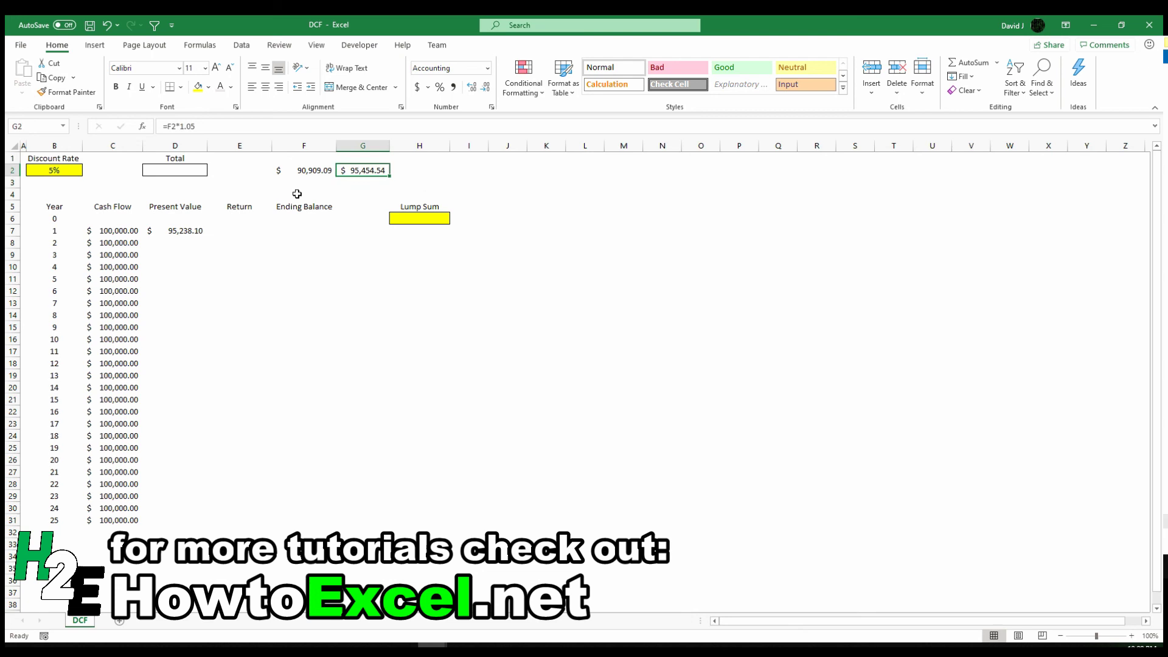
key("Delete")
key("Left")
key("Delete")
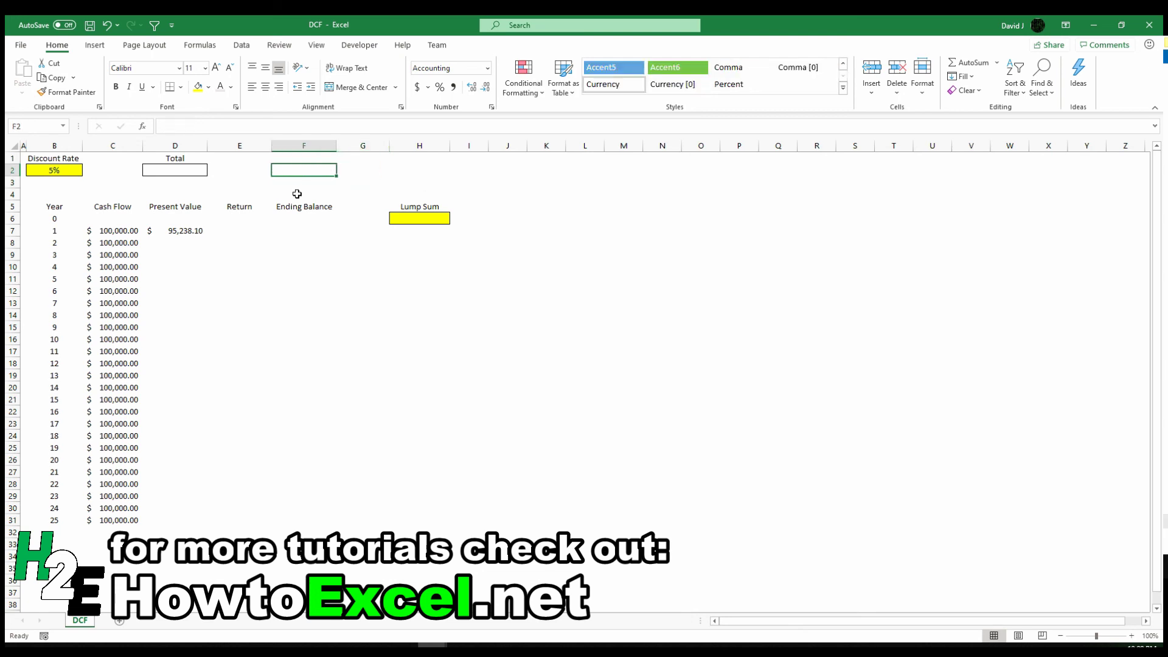
Step: Copy the D7 present value formula down to D31 and verify the D8 and D31 formulas
left_click(182, 229)
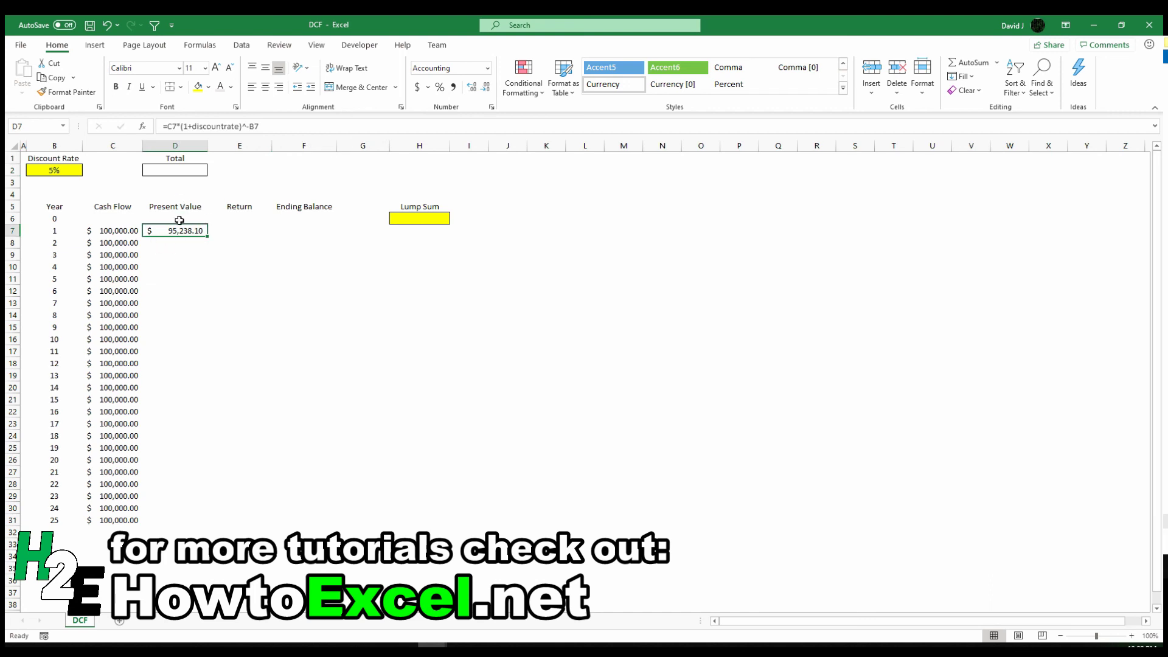
double_click(205, 237)
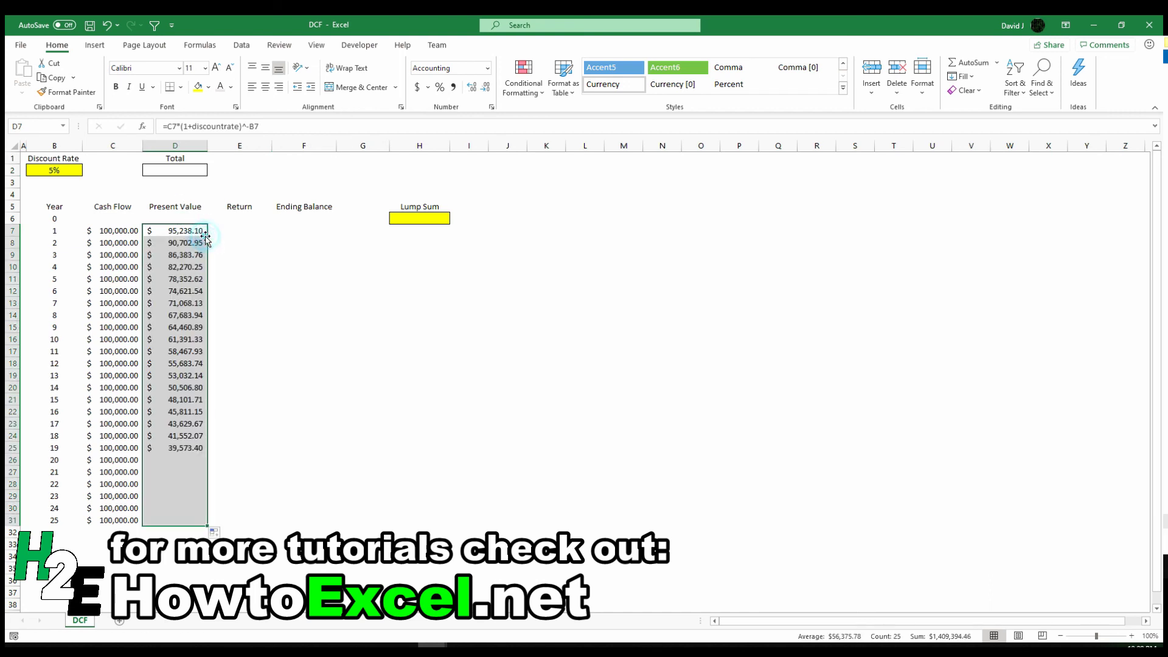
left_click(201, 243)
left_click(289, 128)
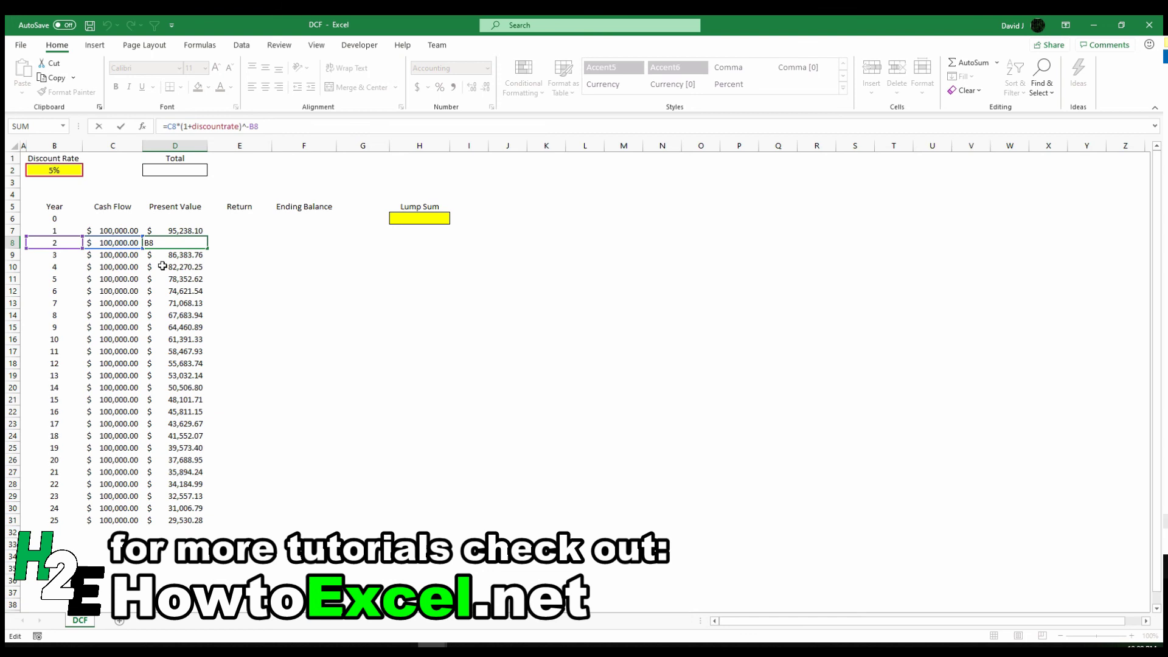
key("Escape")
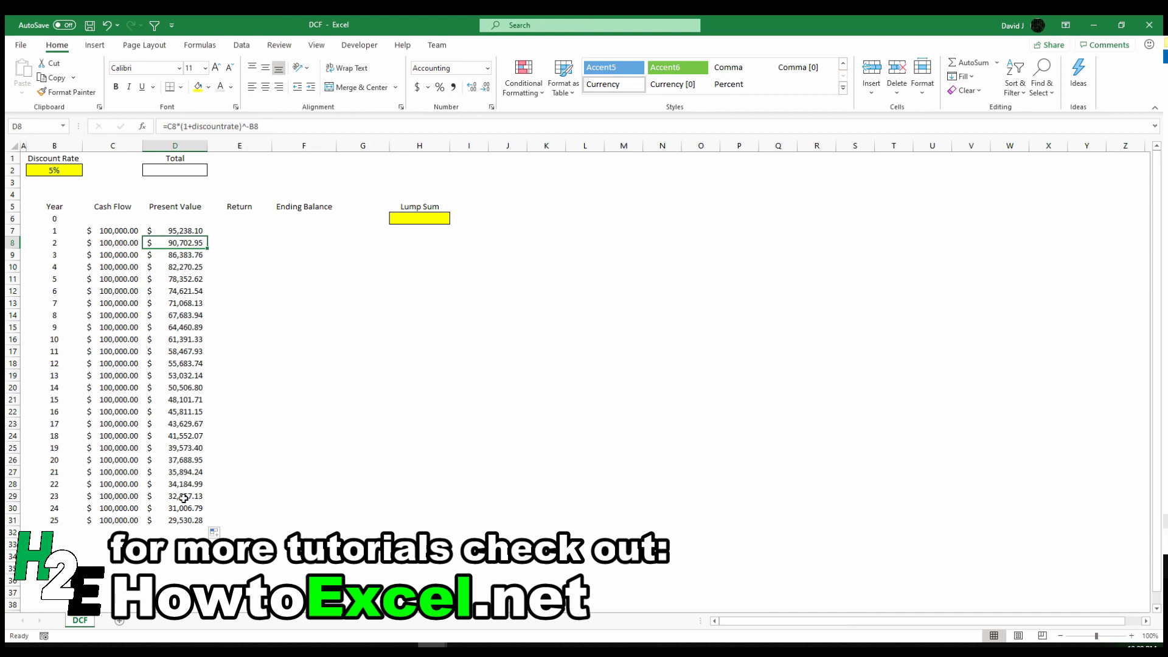
left_click(193, 517)
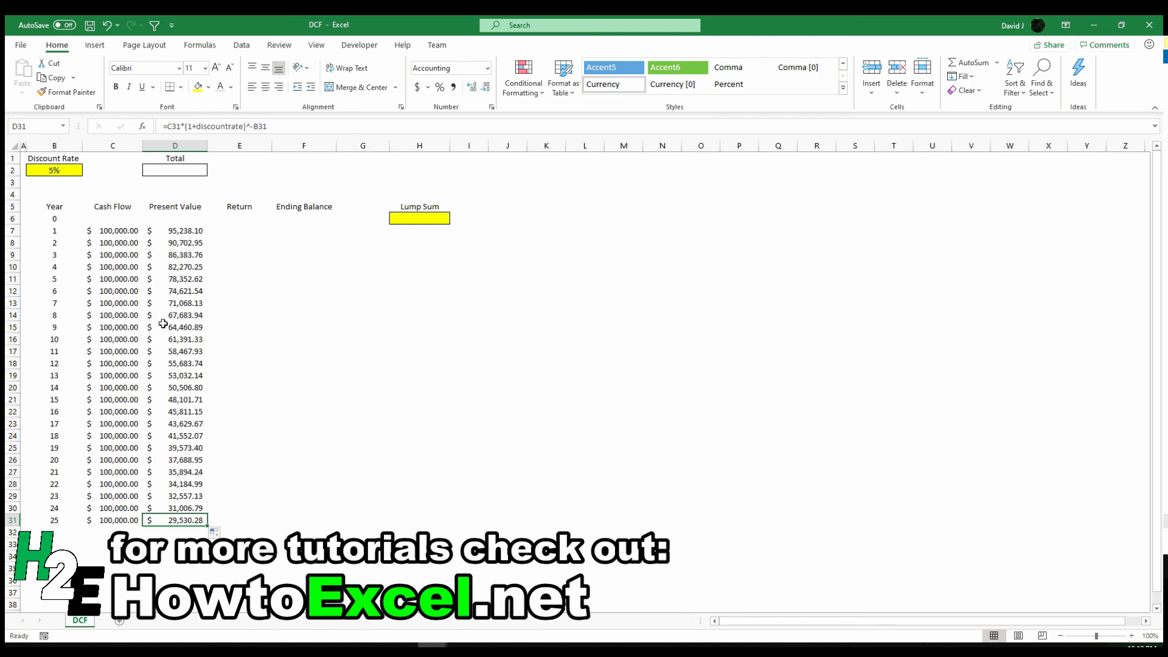
Step: Enter =SUM(D6:D31) in the Total cell D2, giving $1,409,394.46
left_click(231, 231)
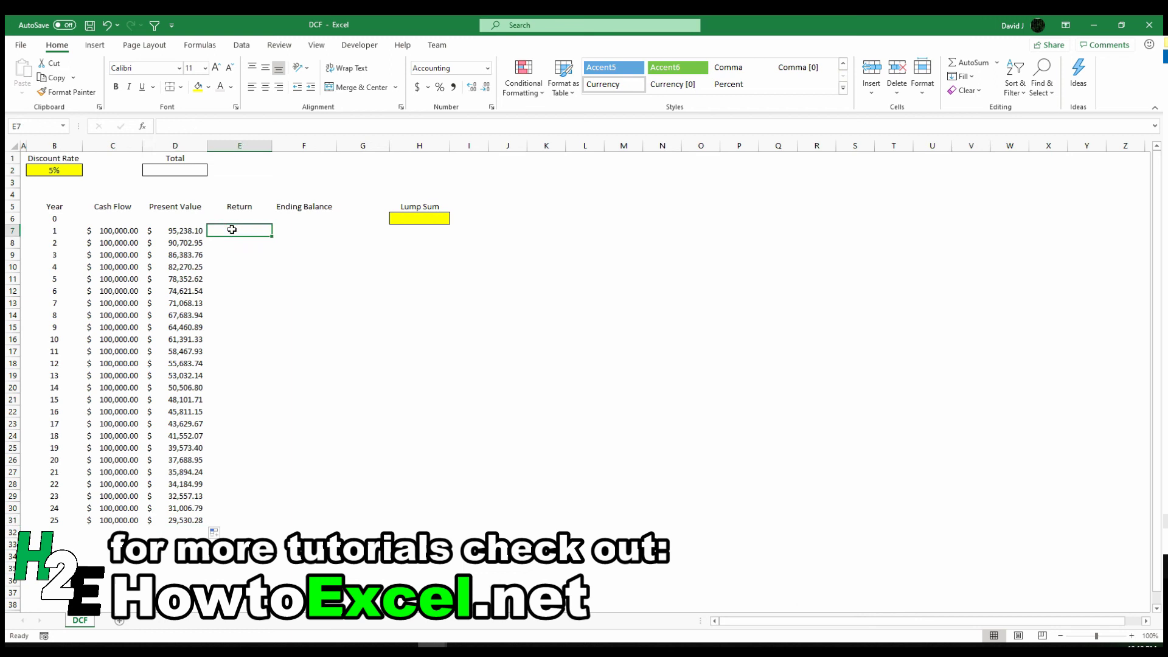
left_click(198, 170)
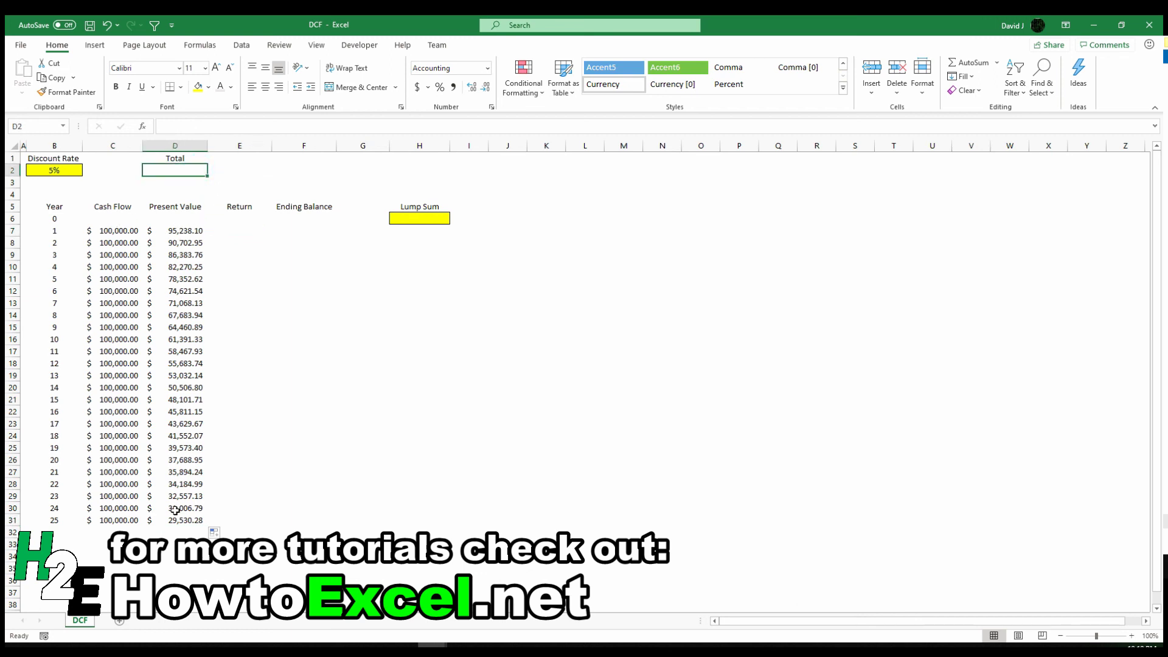
type("s")
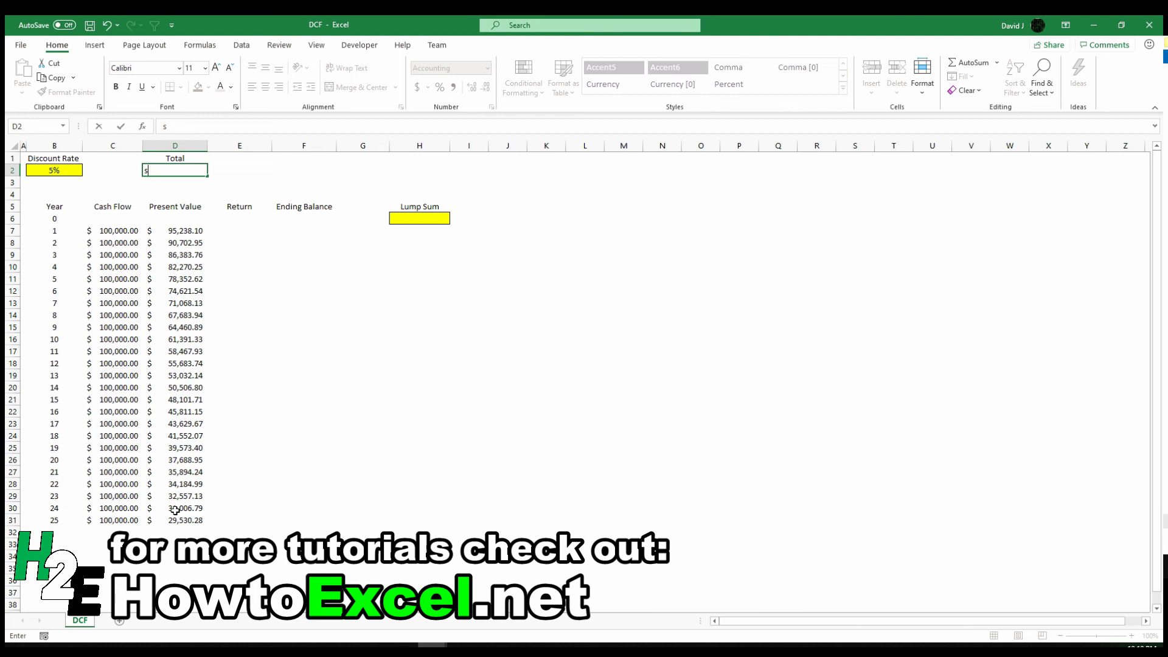
key("Escape")
type("=sum")
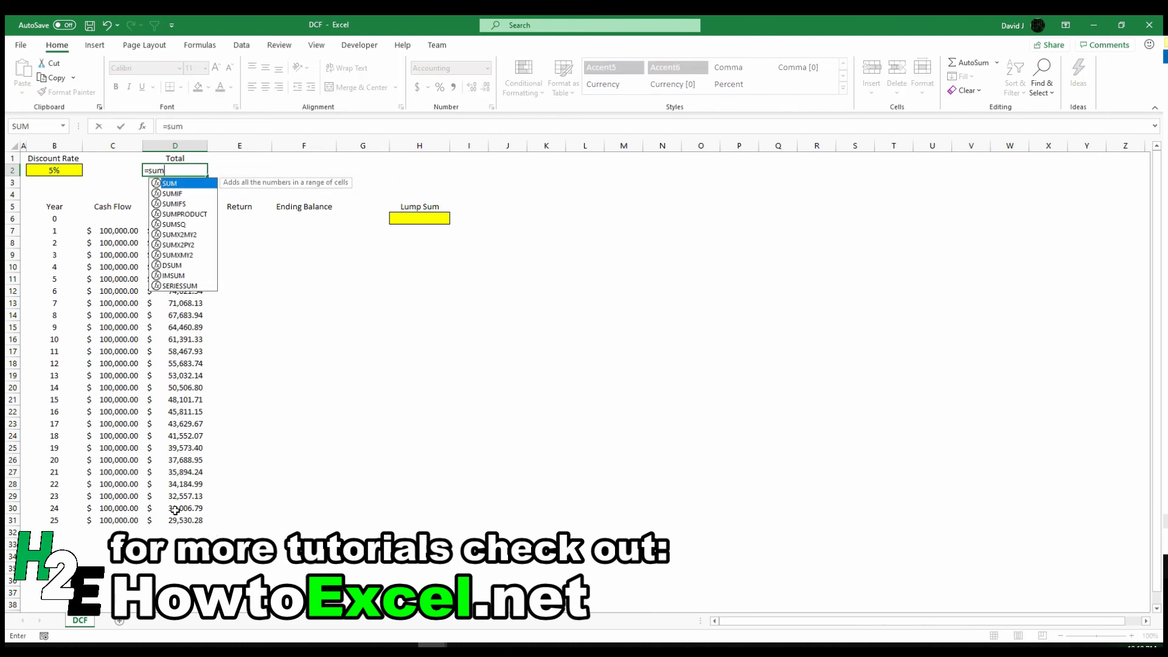
type("(")
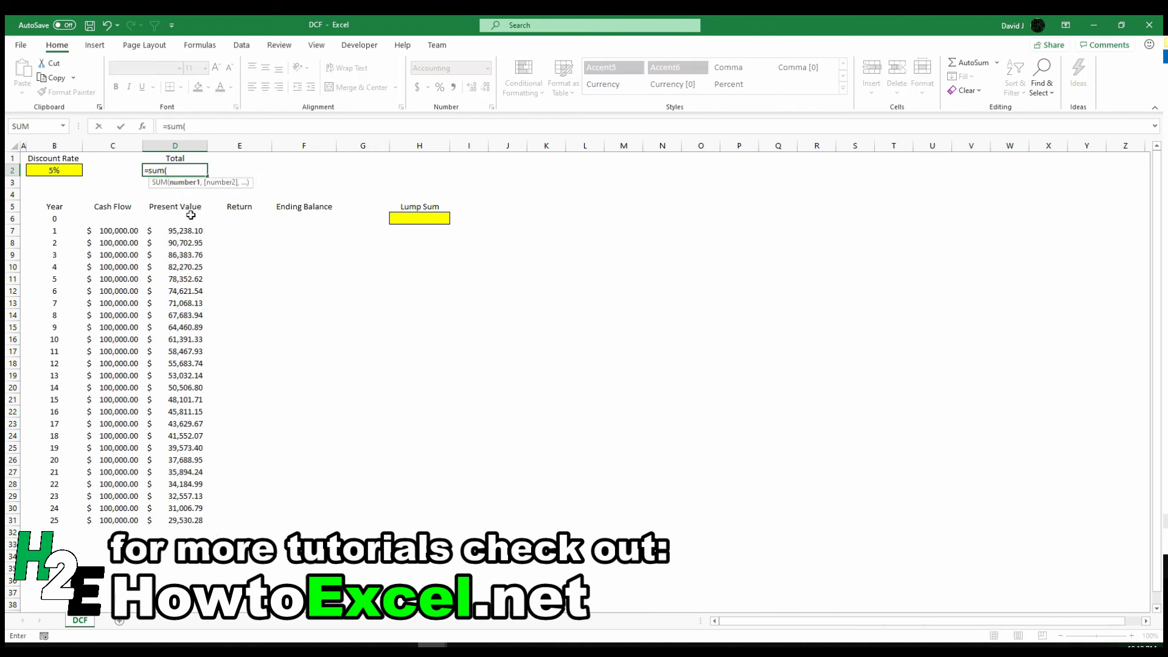
left_click_drag(192, 216, 202, 524)
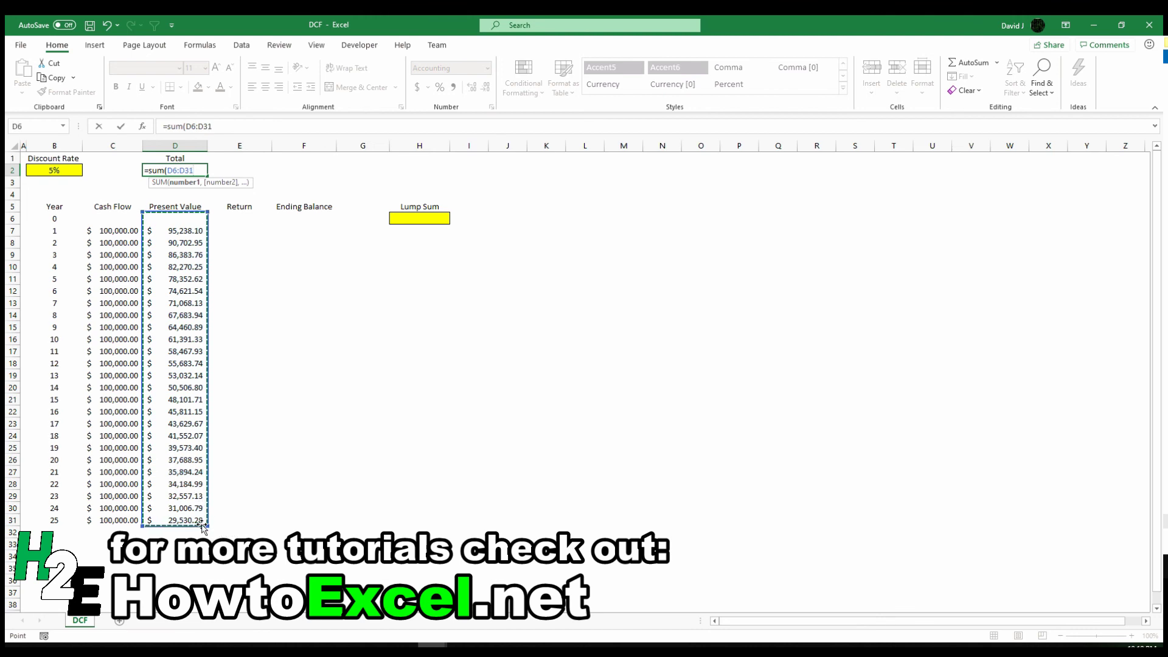
key("Return")
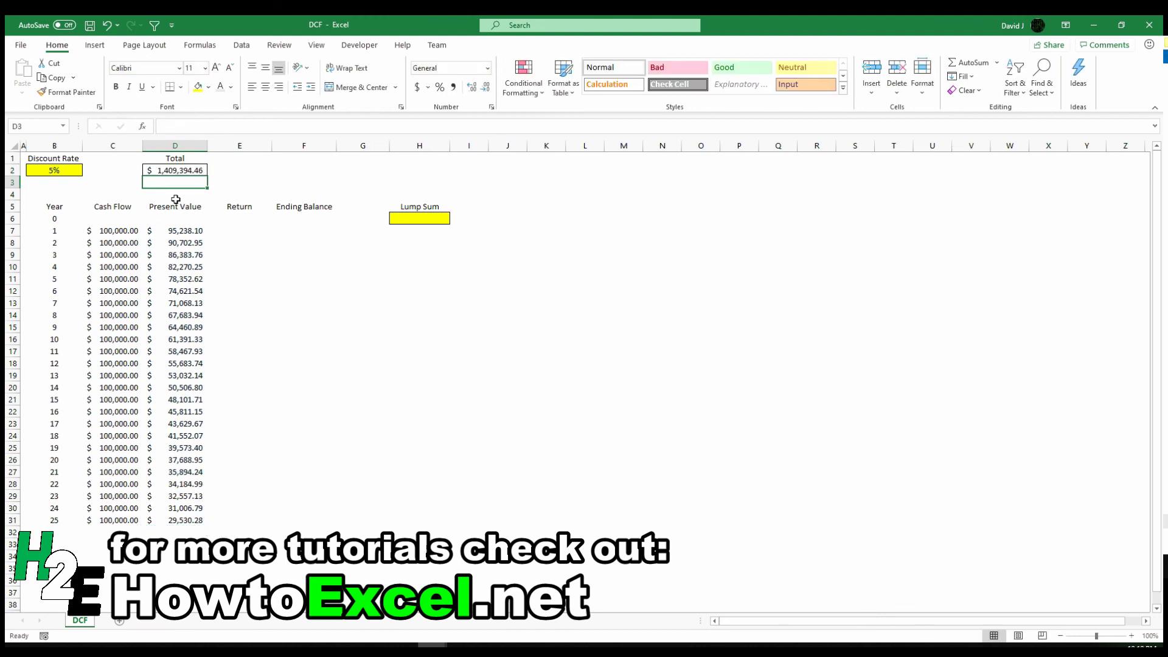
left_click(62, 170)
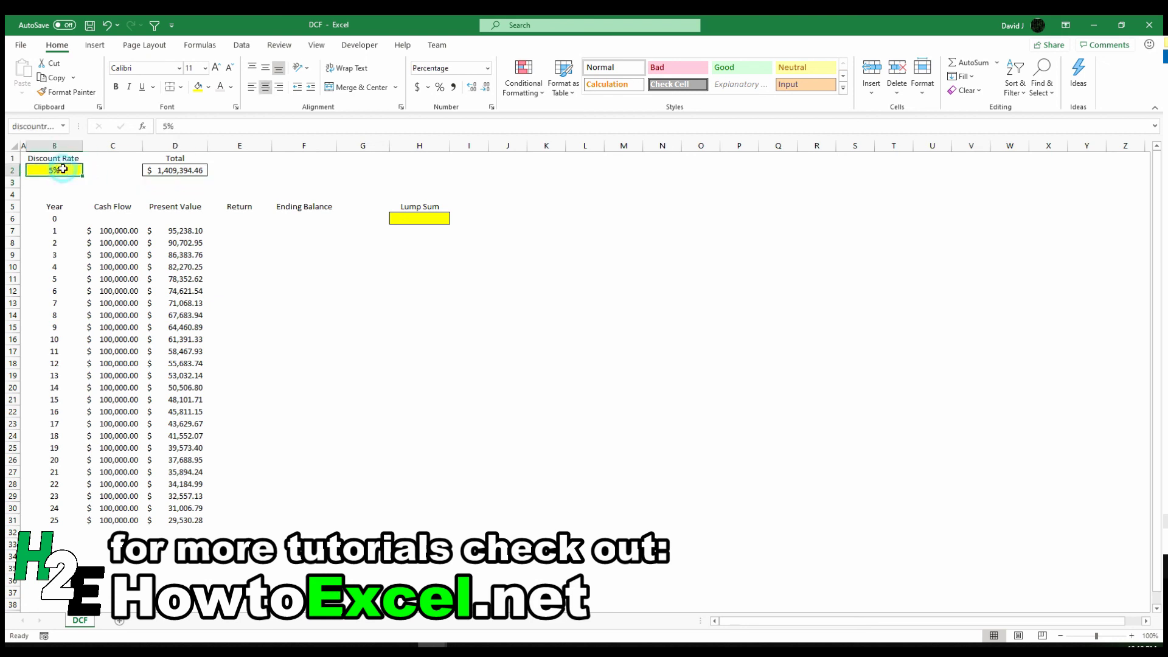
type("2")
key("Return")
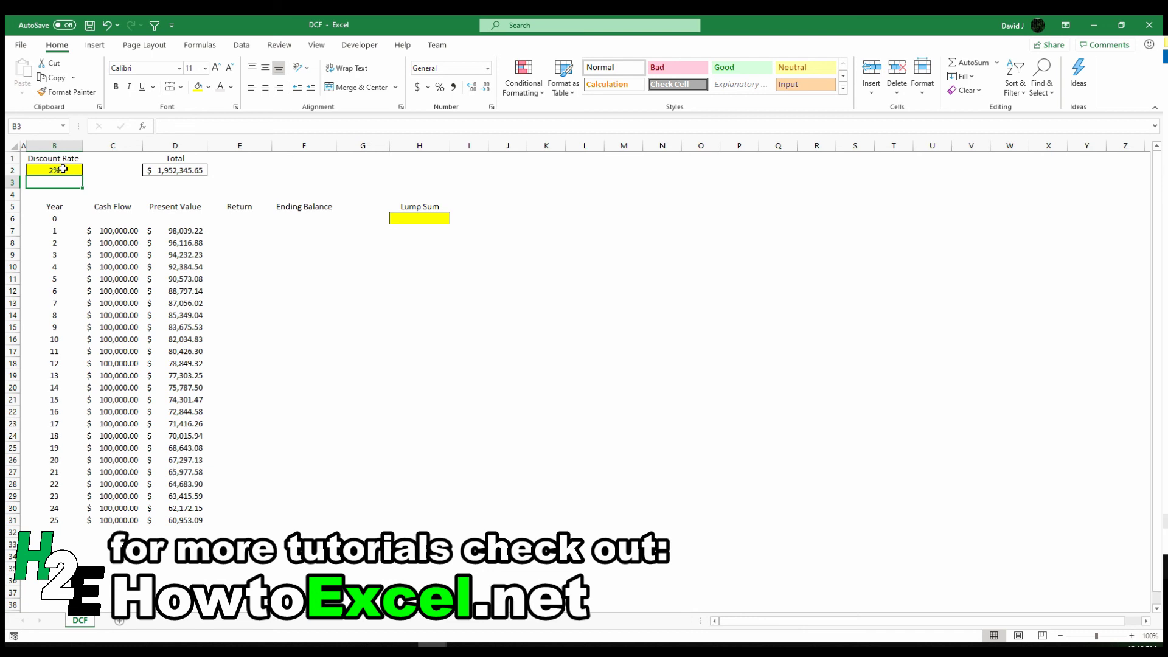
left_click(63, 169)
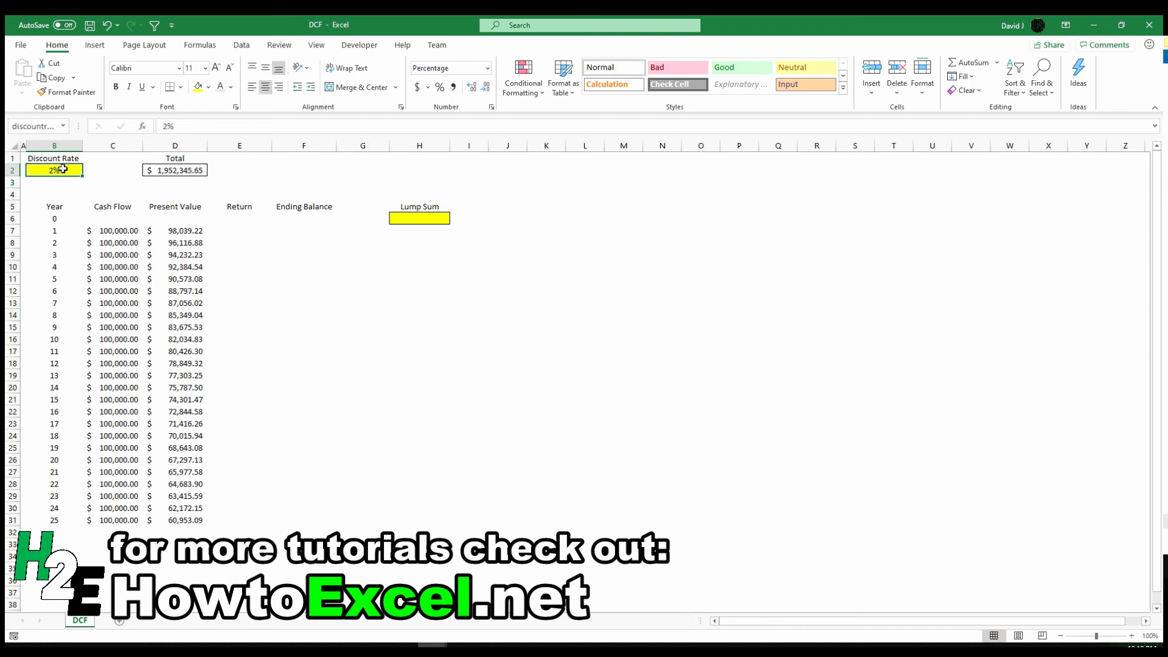
type("20")
key("Return")
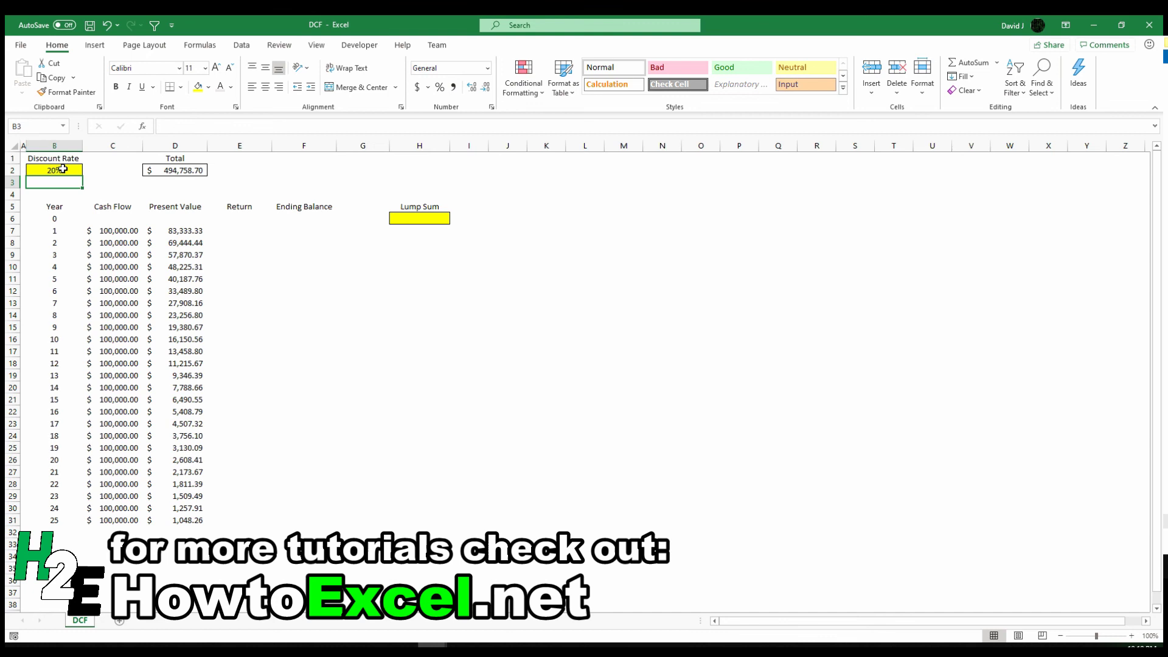
left_click(198, 523)
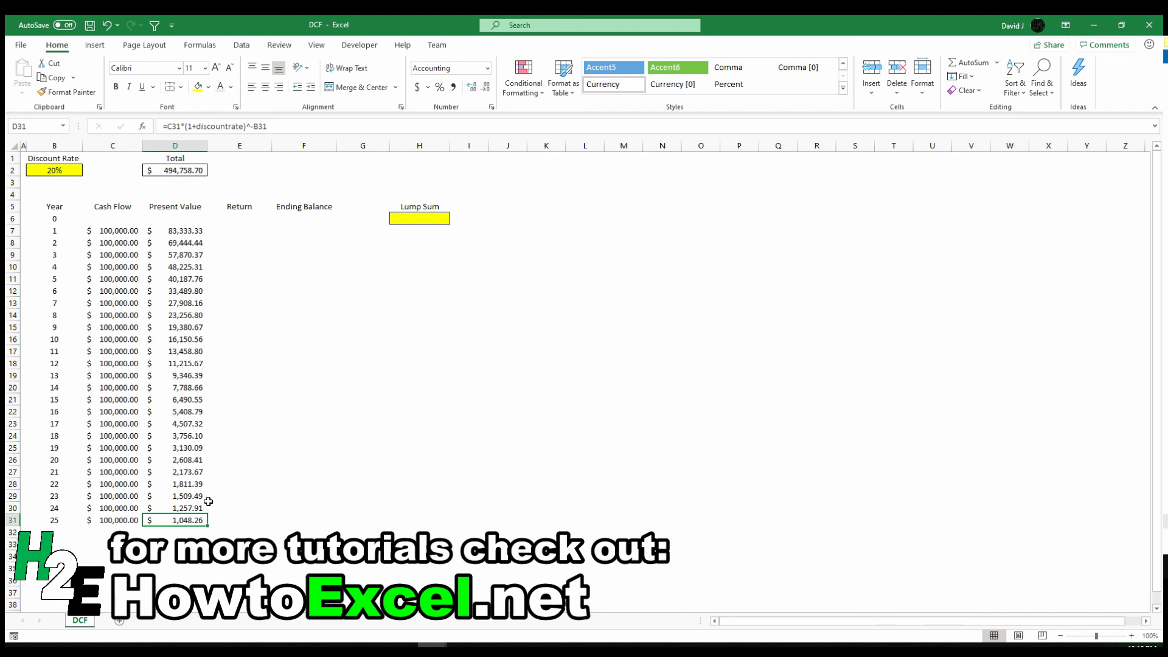
left_click(129, 518)
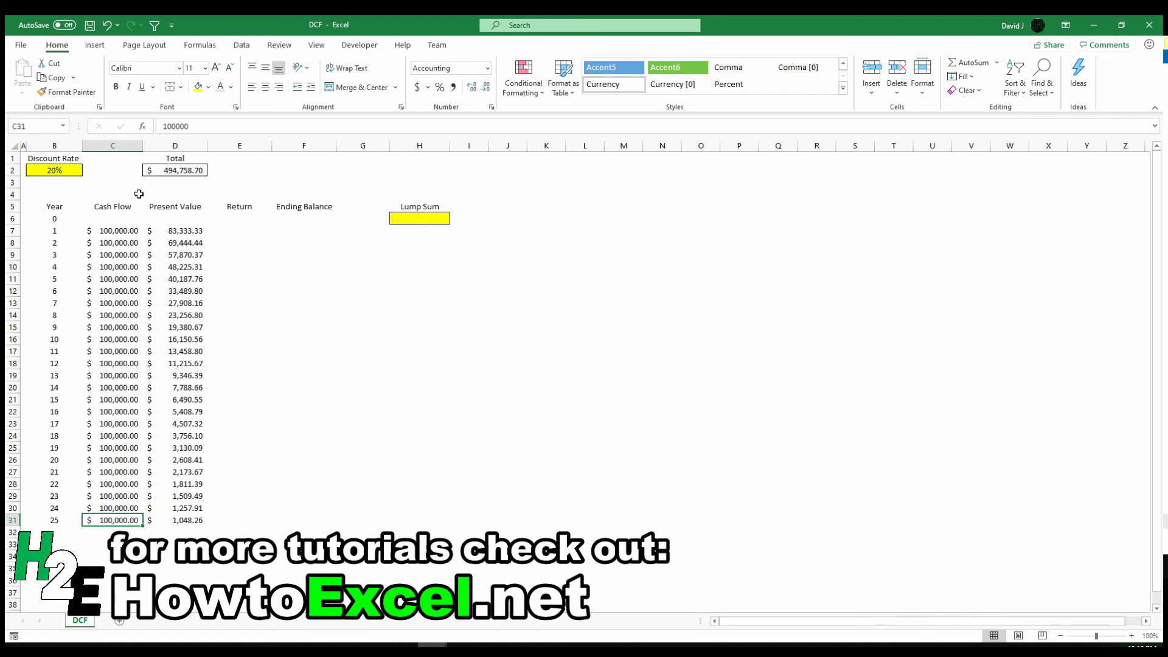
left_click(64, 171)
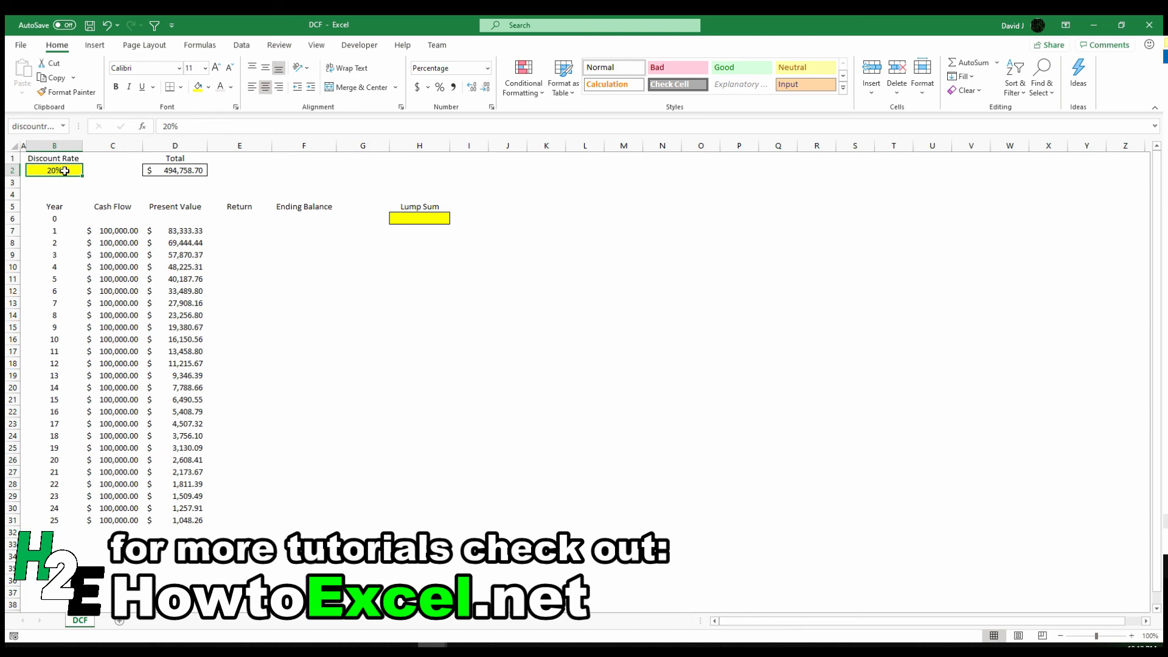
type("5")
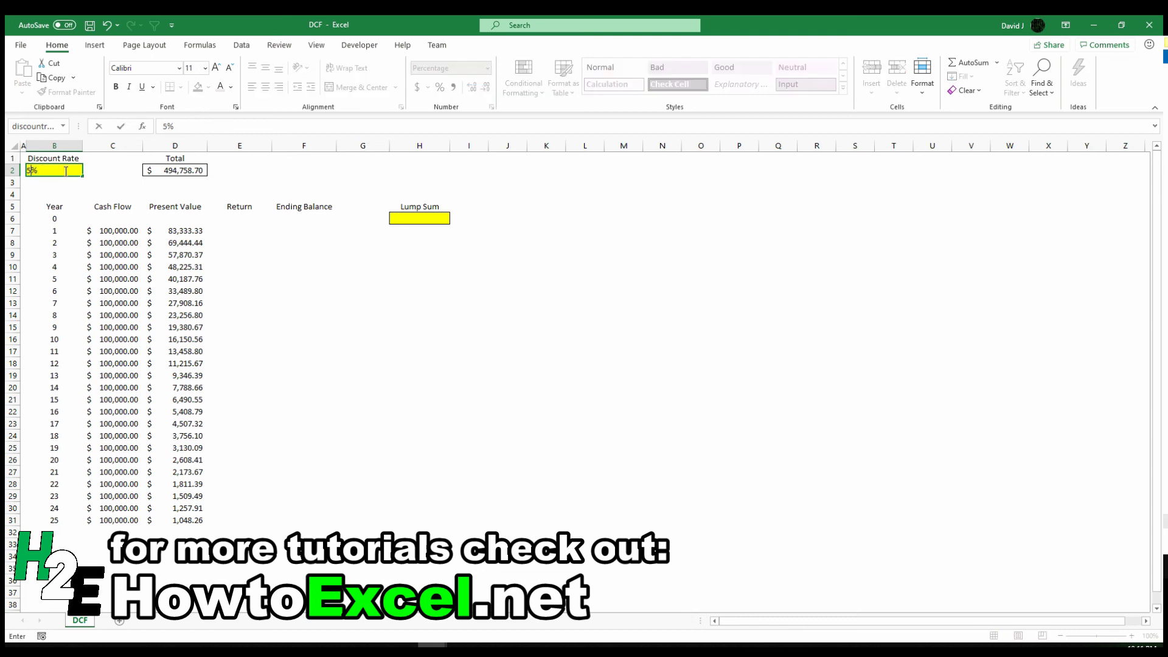
key("Return")
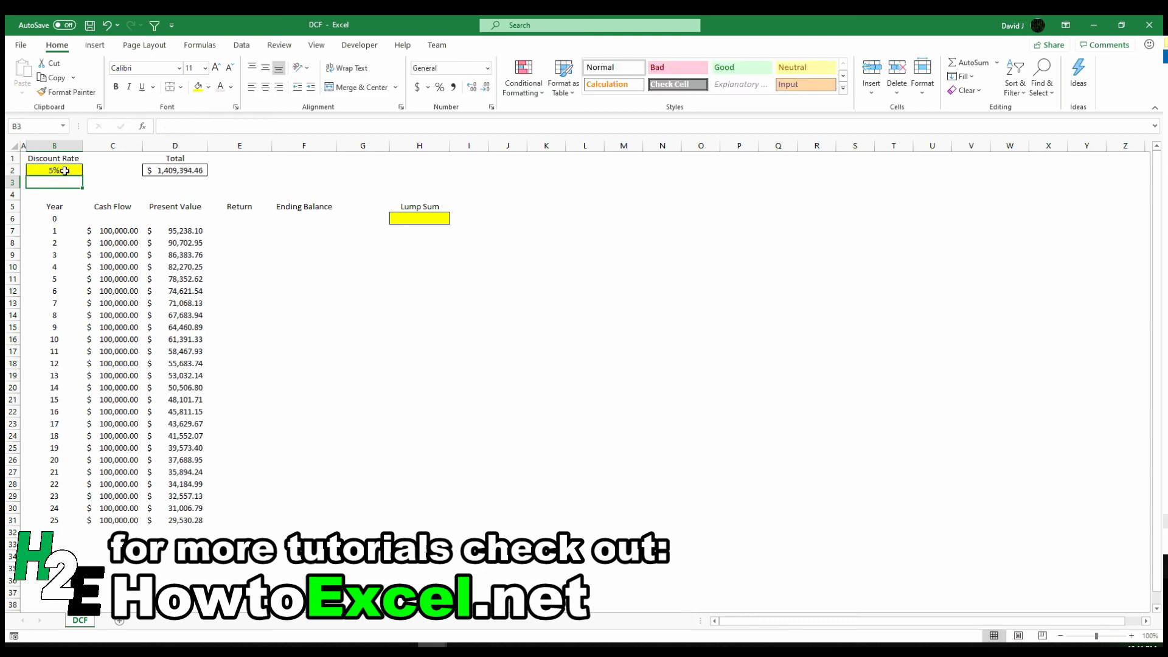
Step: Set the year 1 ending balance in F7 to the cash flow plus return, =+C7+E7
left_click(241, 232)
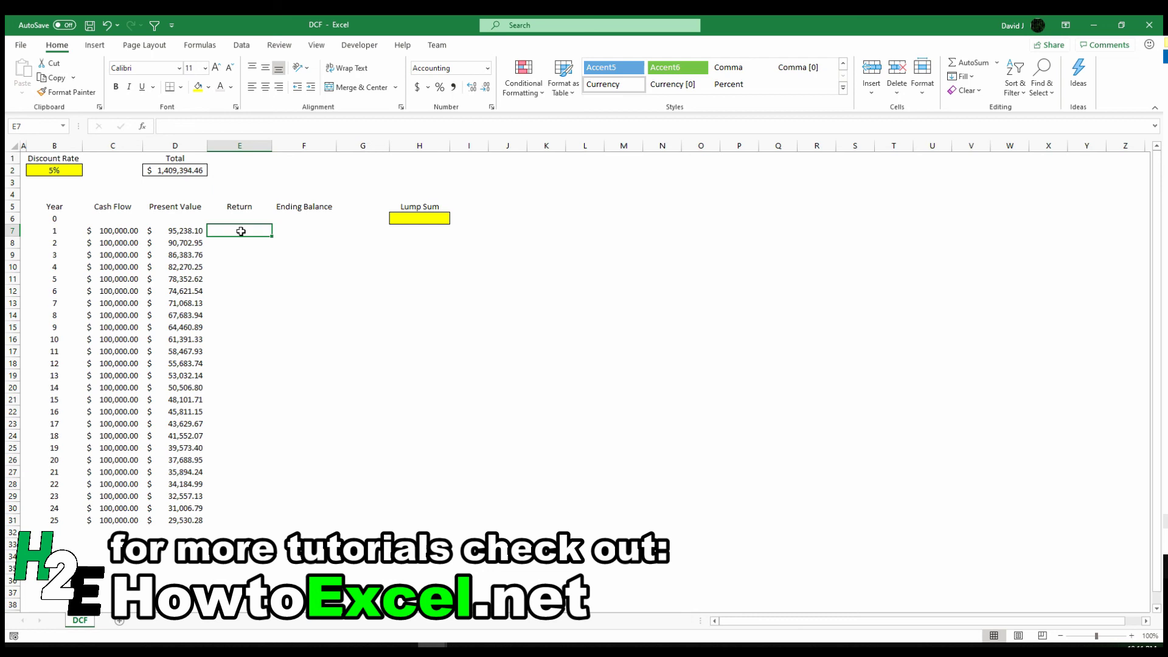
key("Right")
type("+")
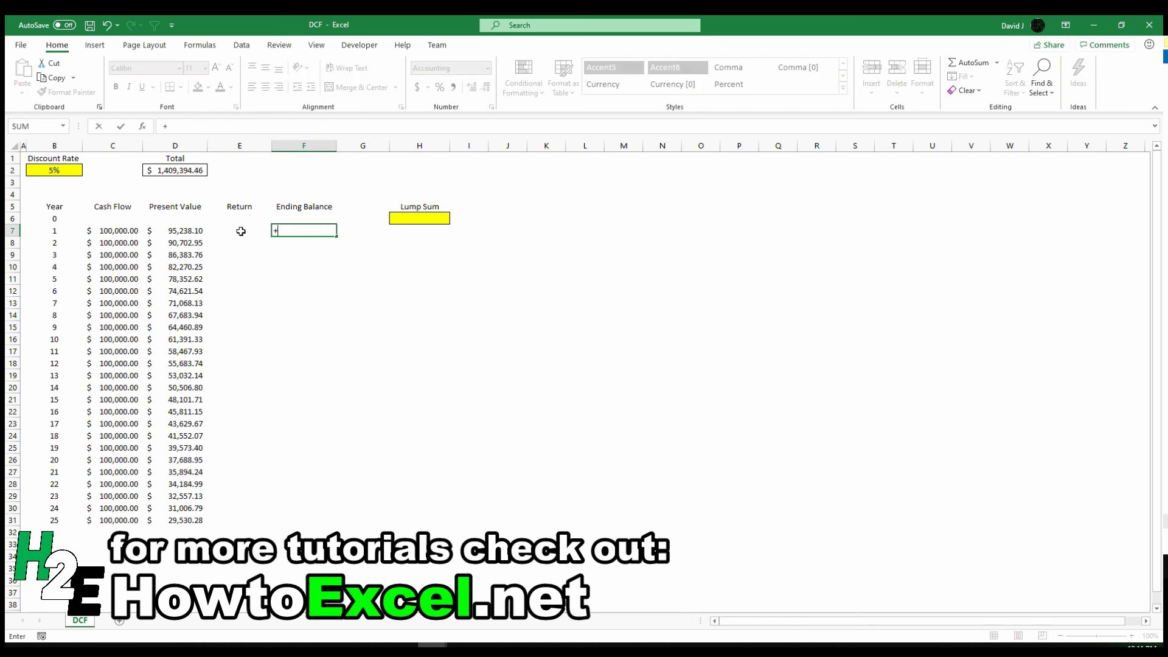
key("Left")
key("Left")
key("Left")
type("+")
key("Left")
key("Return")
Step: Enter the year 2 return in E8 as =F7*discountrate, giving 5,000.00
key("Left")
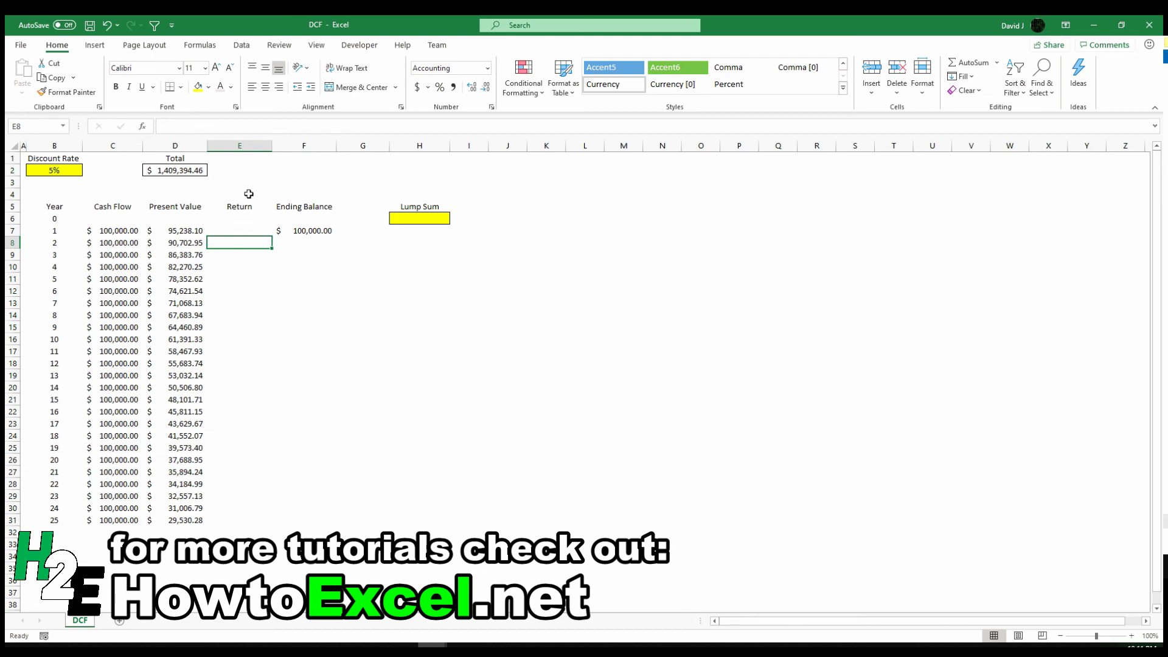
type("=")
key("Up")
key("Right")
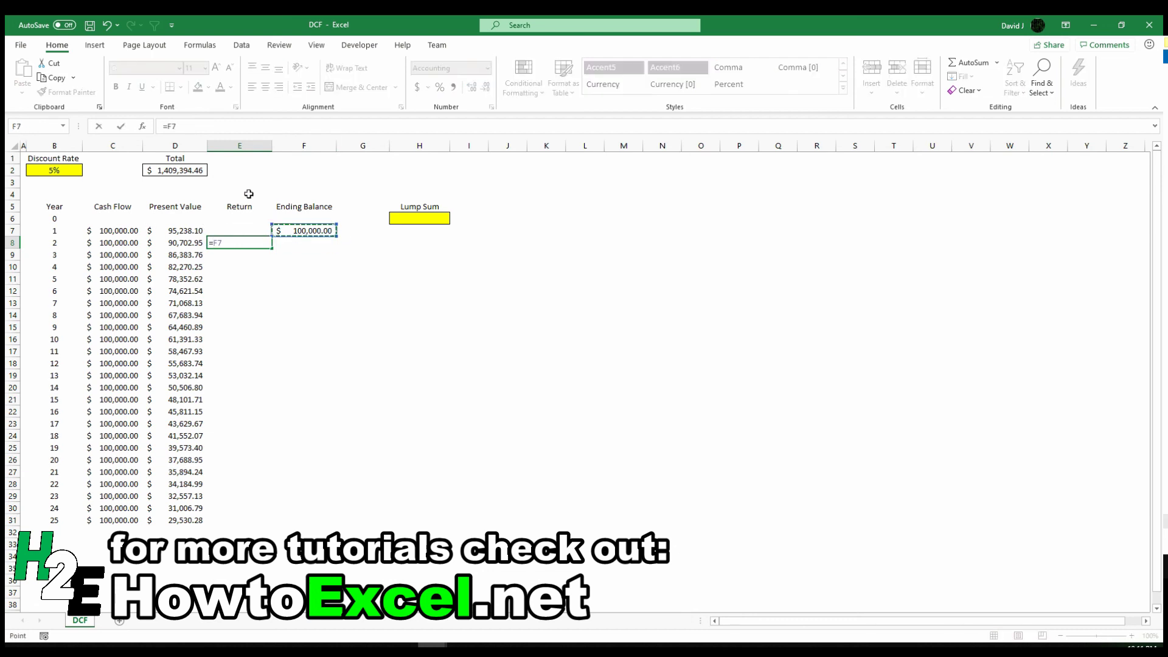
type("*")
left_click(70, 170)
key("Return")
Step: Enter the year 2 ending balance in F8 as =+C8+E8+F7
key("Up")
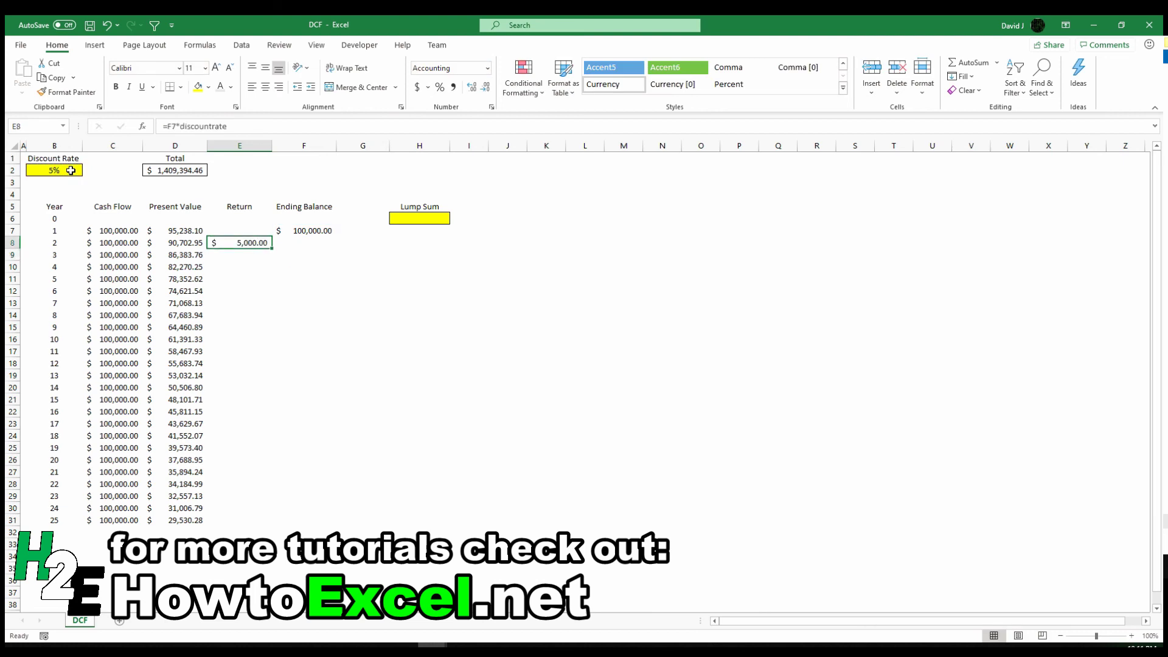
key("Right")
type("+")
key("Up")
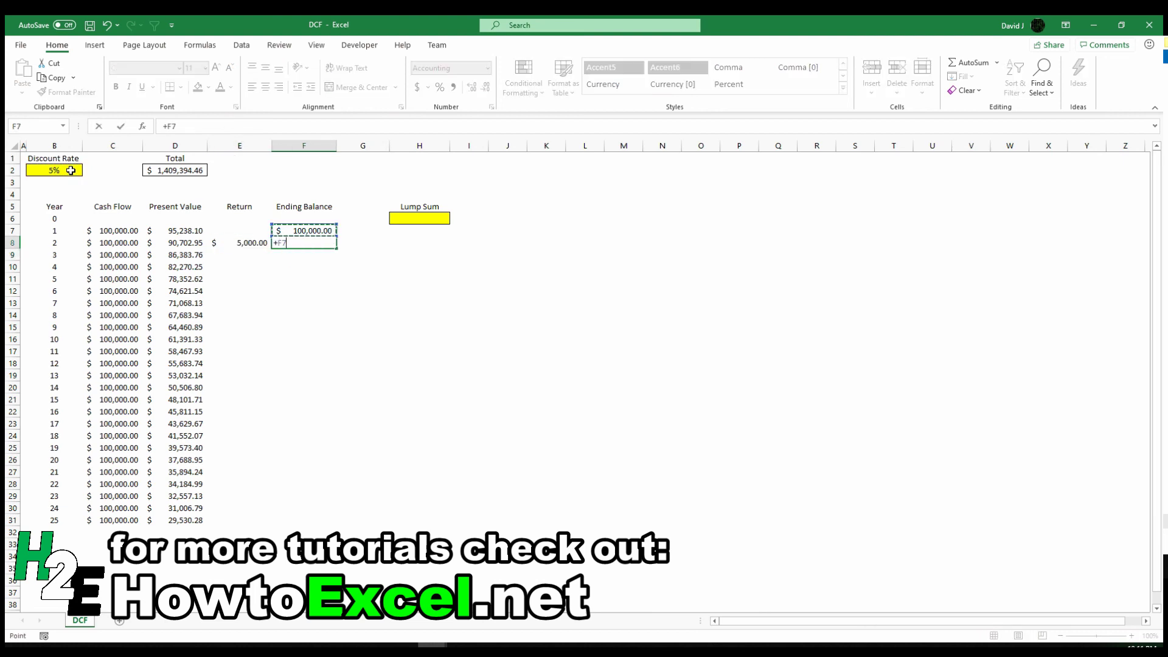
type("+")
key("Left")
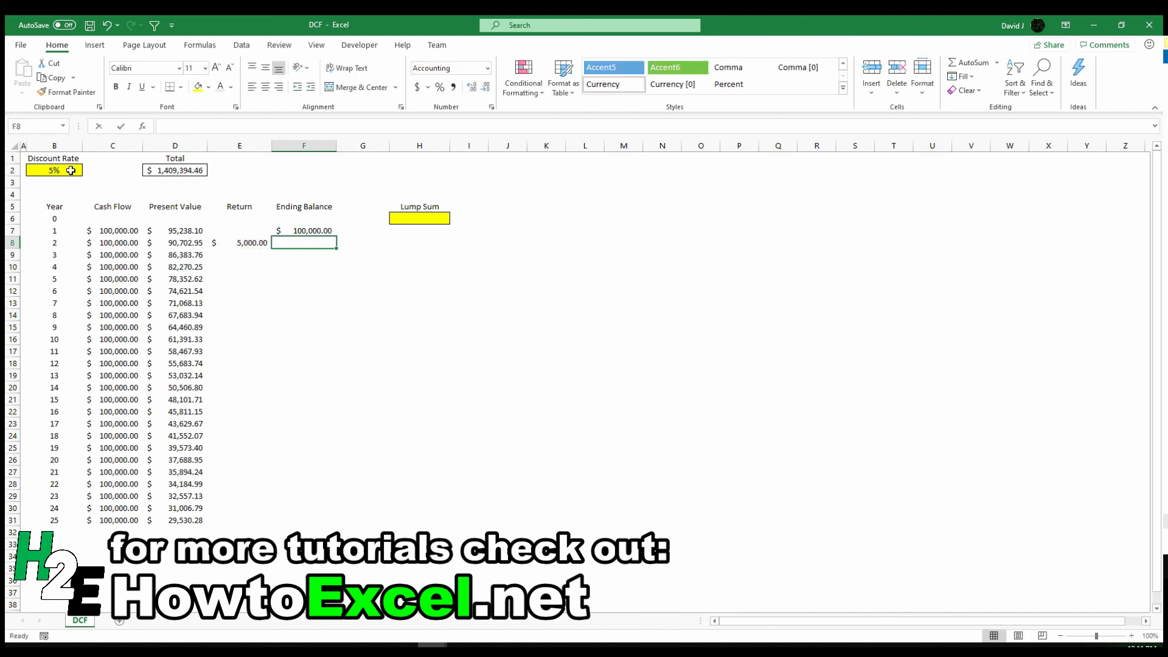
key("Escape")
type("+")
key("Left")
key("Left")
key("Left")
type("+")
key("Left")
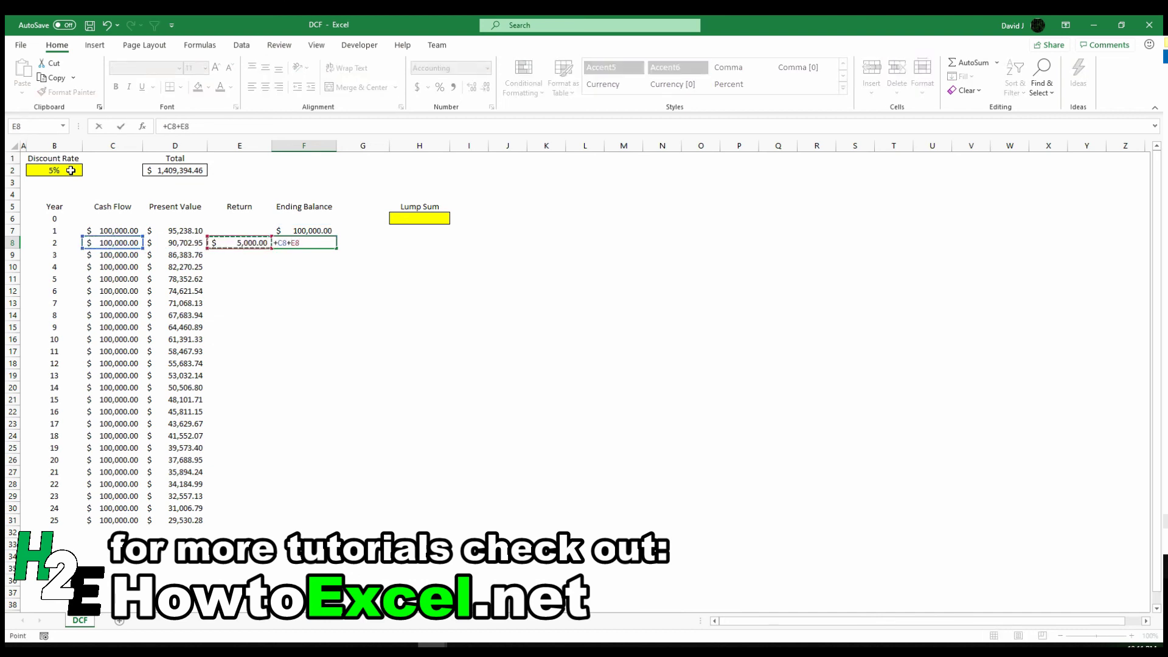
type("+")
key("Up")
key("Return")
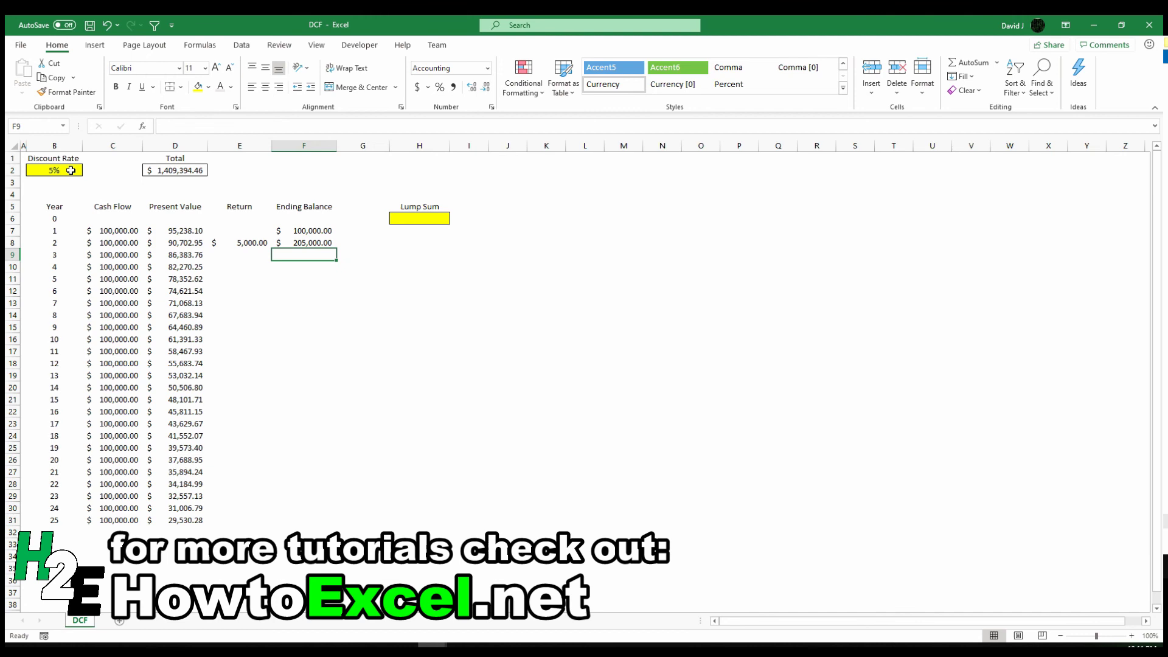
Step: Fill the E8:F8 formulas down to row 31, reaching an ending balance of $4,772,709.88
left_click(259, 245)
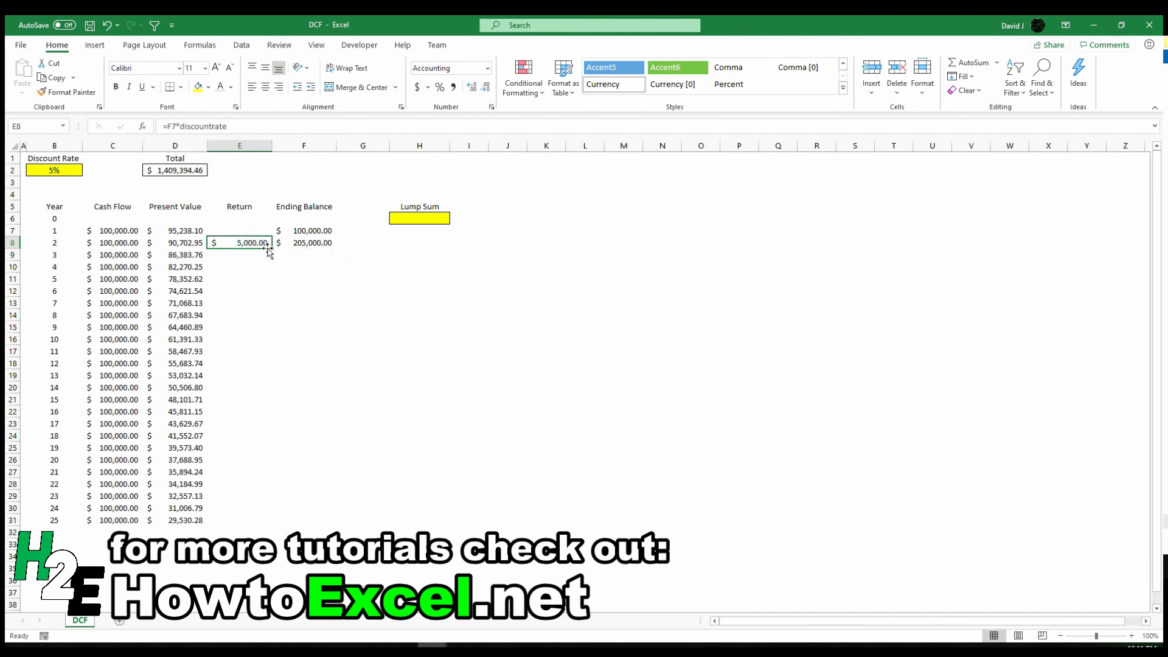
left_click_drag(269, 245, 324, 243)
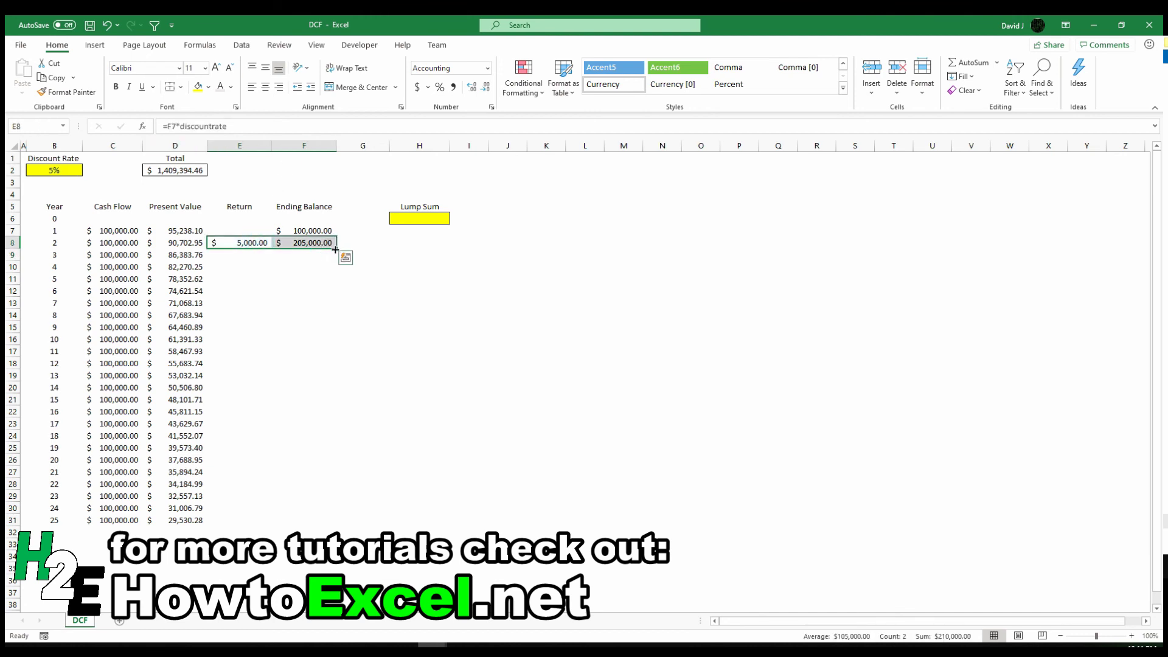
double_click(335, 248)
key("Right")
key("Down")
key("Down")
key("Down")
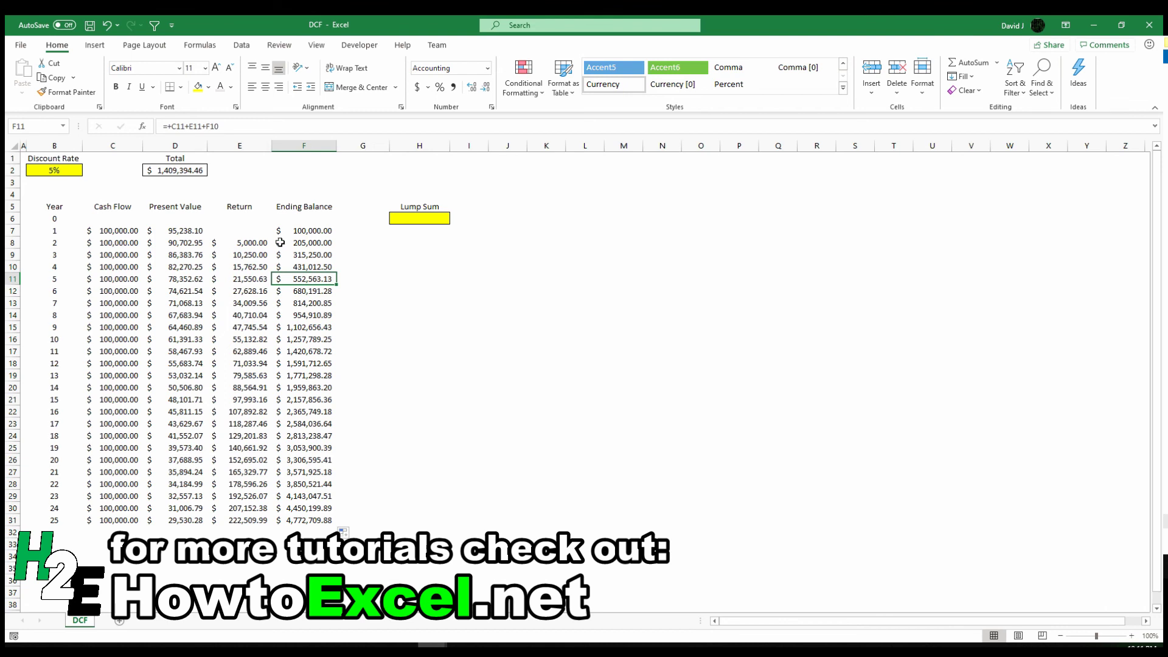
left_click(235, 244)
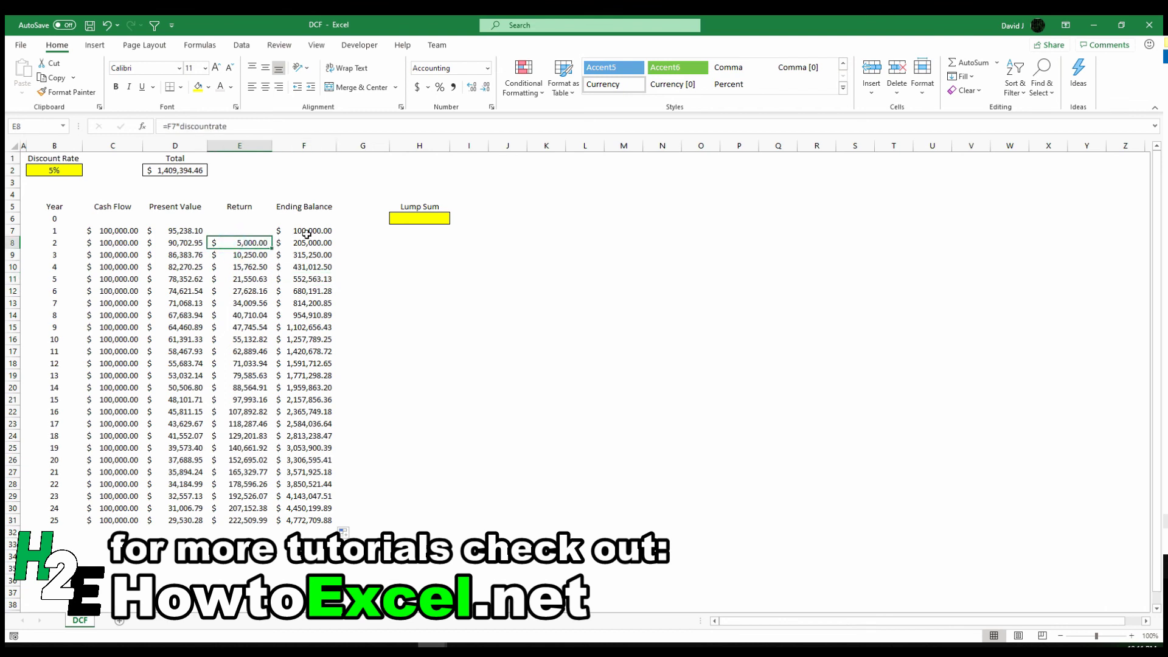
left_click(307, 233)
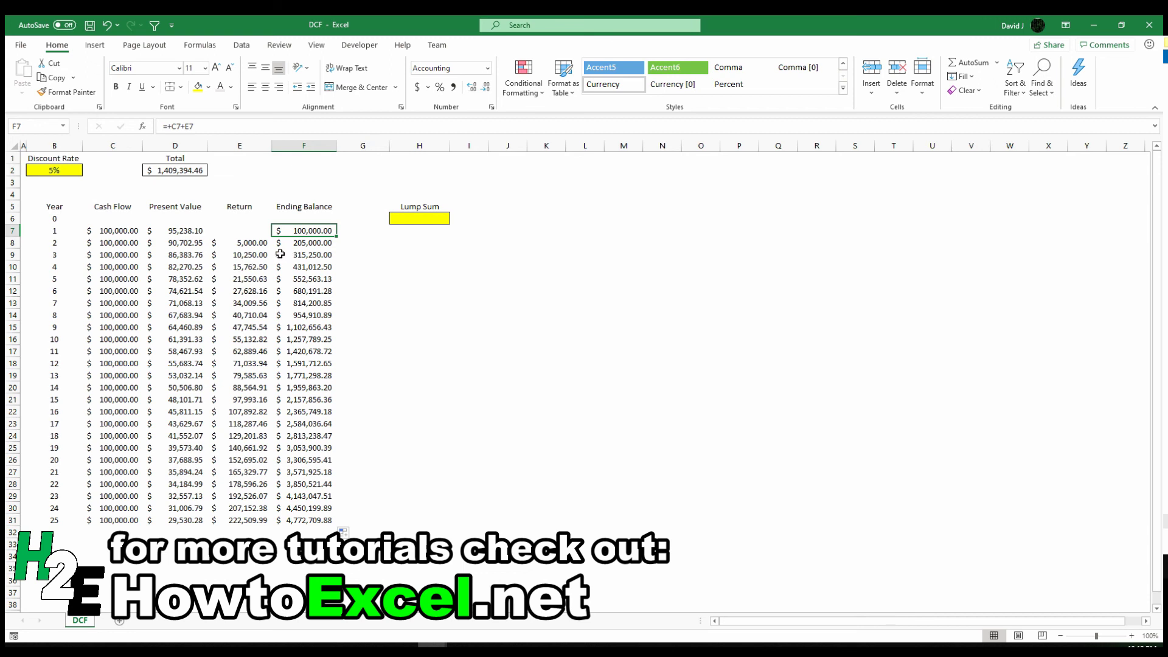
left_click(290, 521)
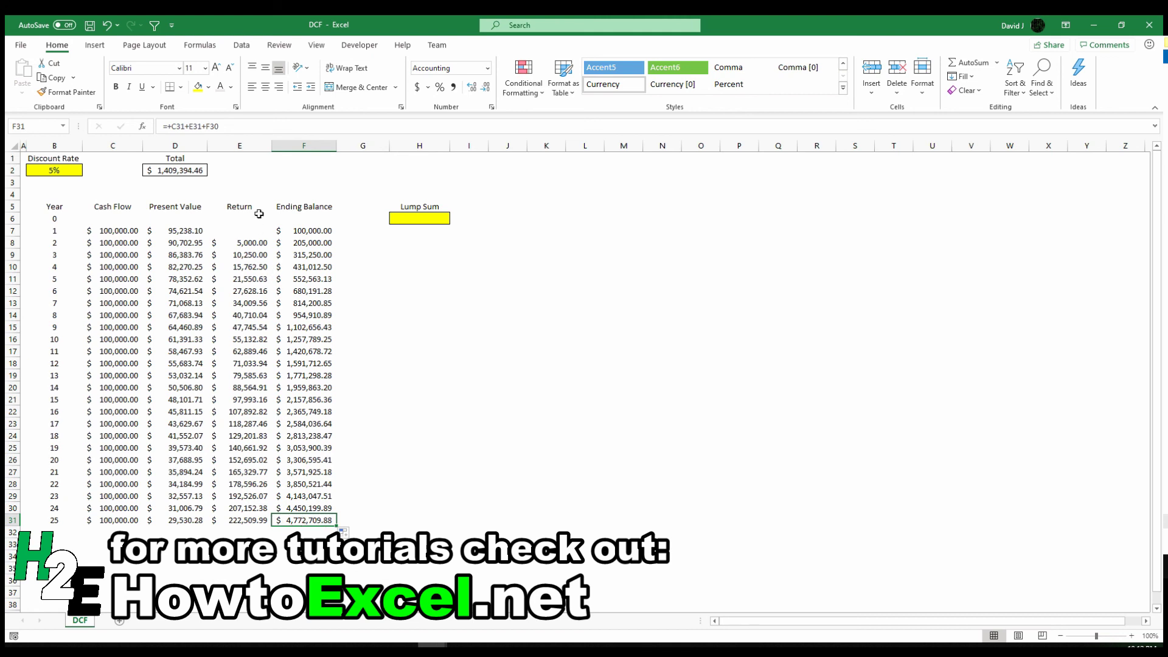
left_click(420, 220)
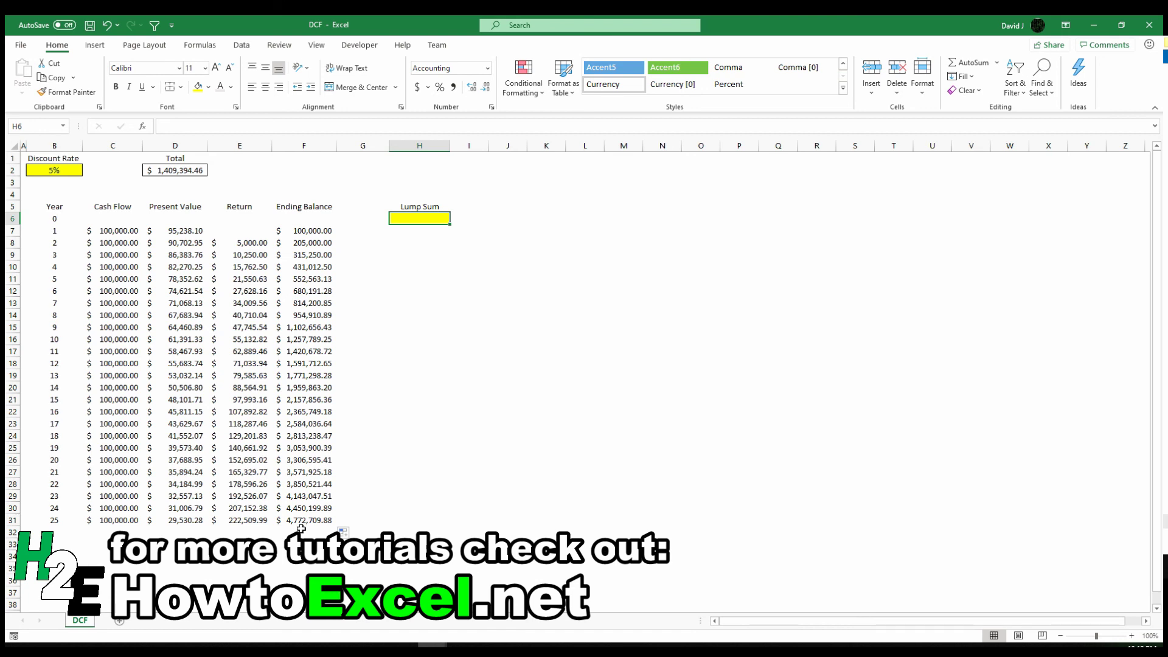
Step: Start the Lump Sum column with =D2 in H6, the $1,409,394.46 total
type("=")
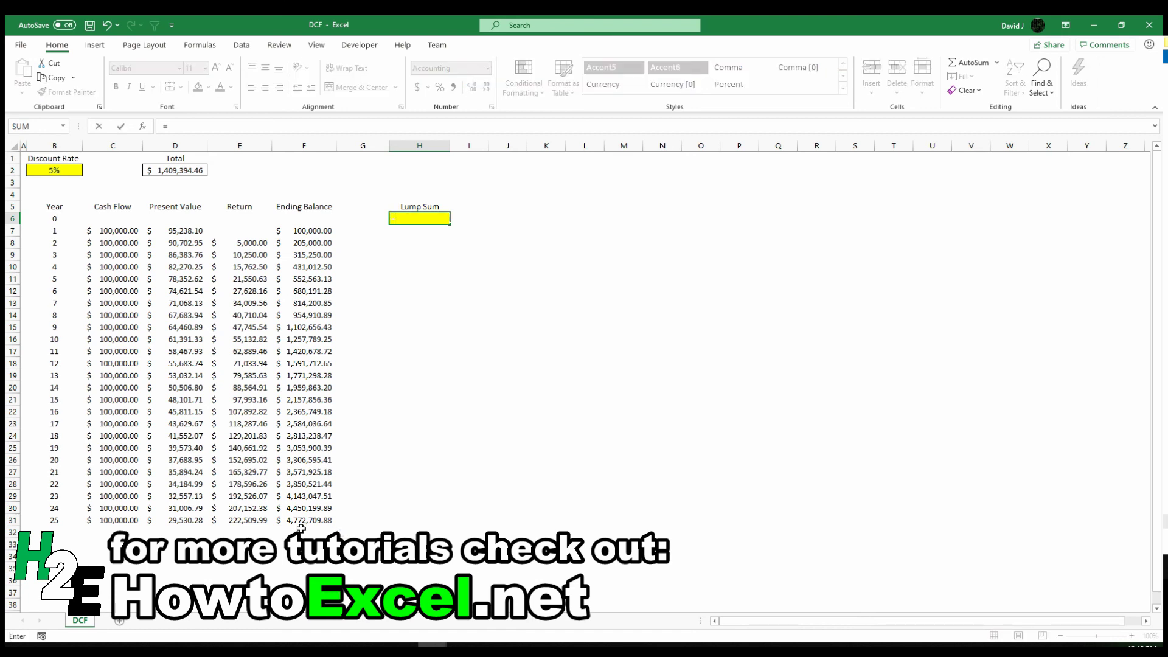
key("Up")
key("Left")
key("Left")
key("Up")
key("Left")
key("Up")
key("Left")
key("Up")
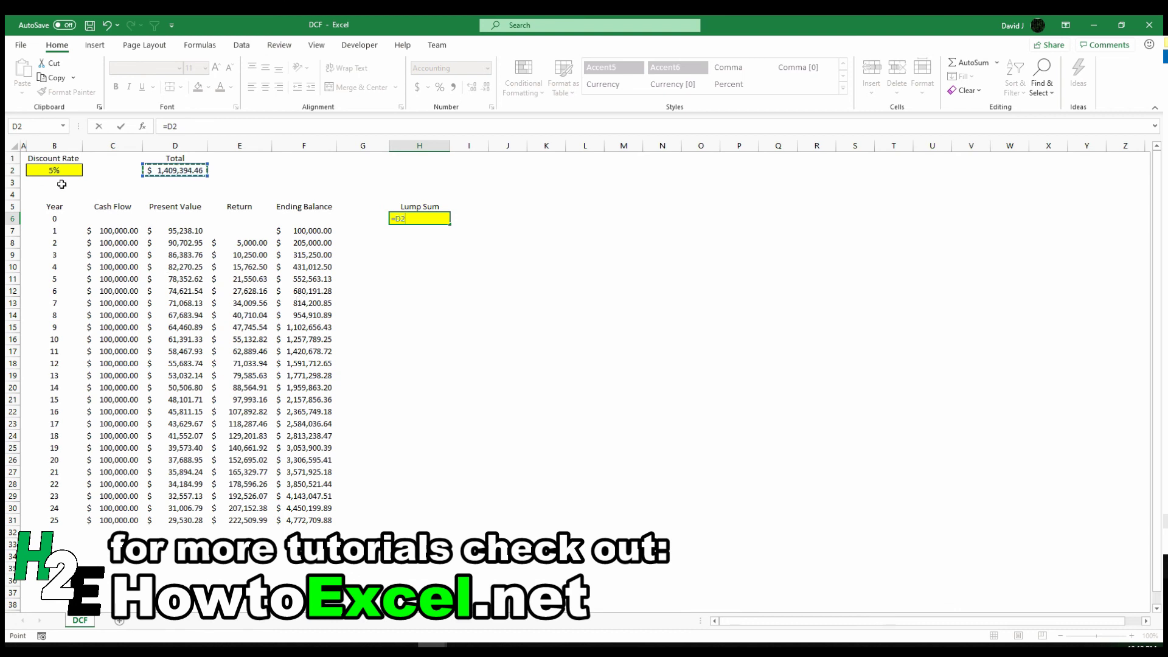
key("Return")
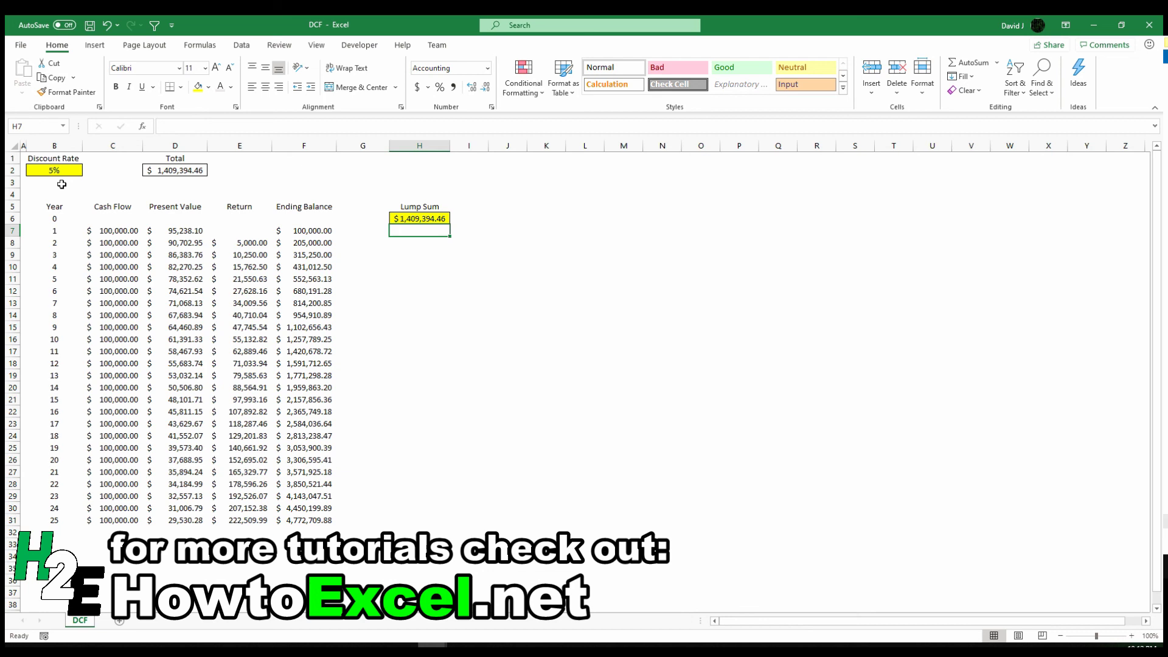
Step: Enter =H6*(1+discountrate) in H7 and fill it to H31, reaching $4,772,709.88
type("=")
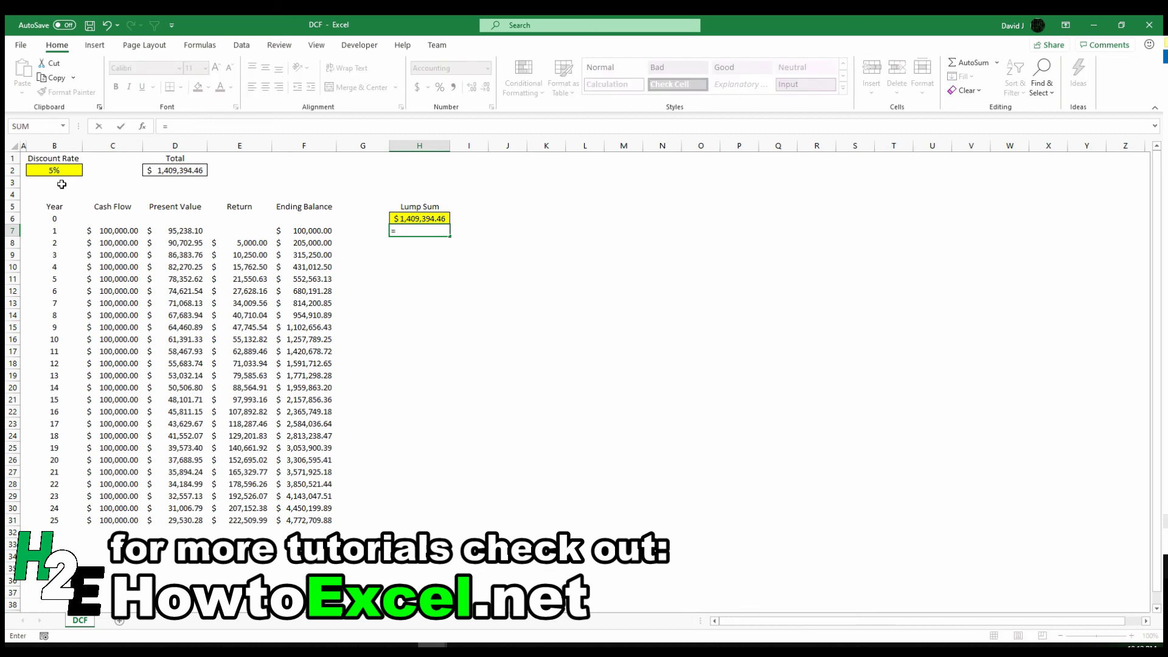
key("Up")
type("*")
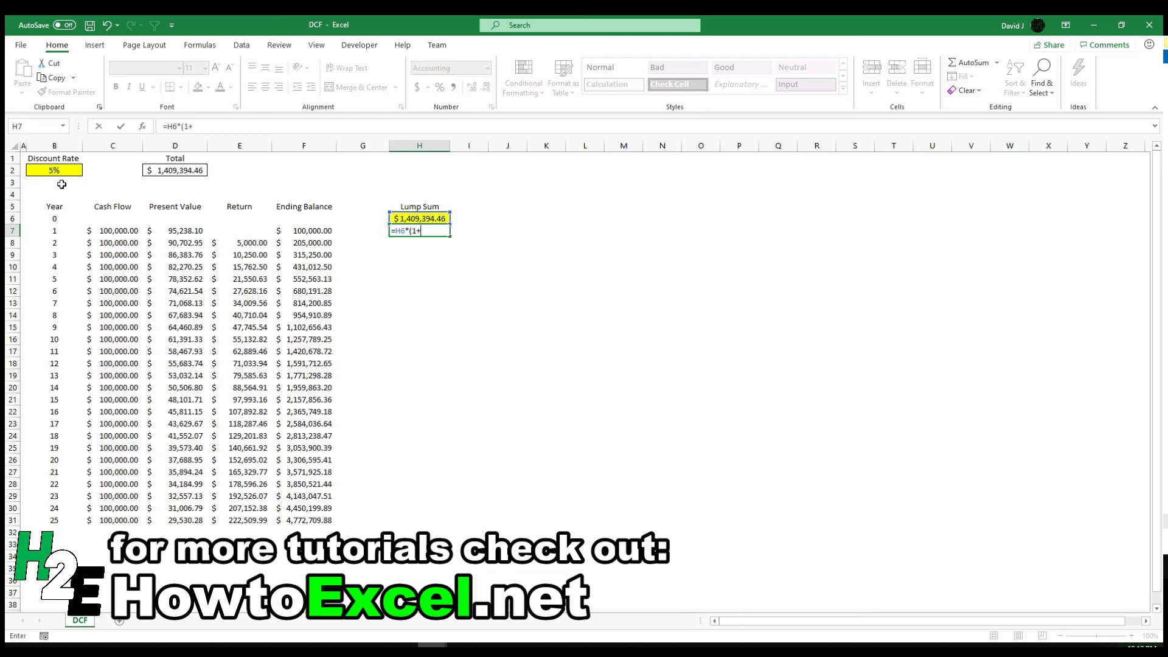
type("(1+")
left_click(57, 171)
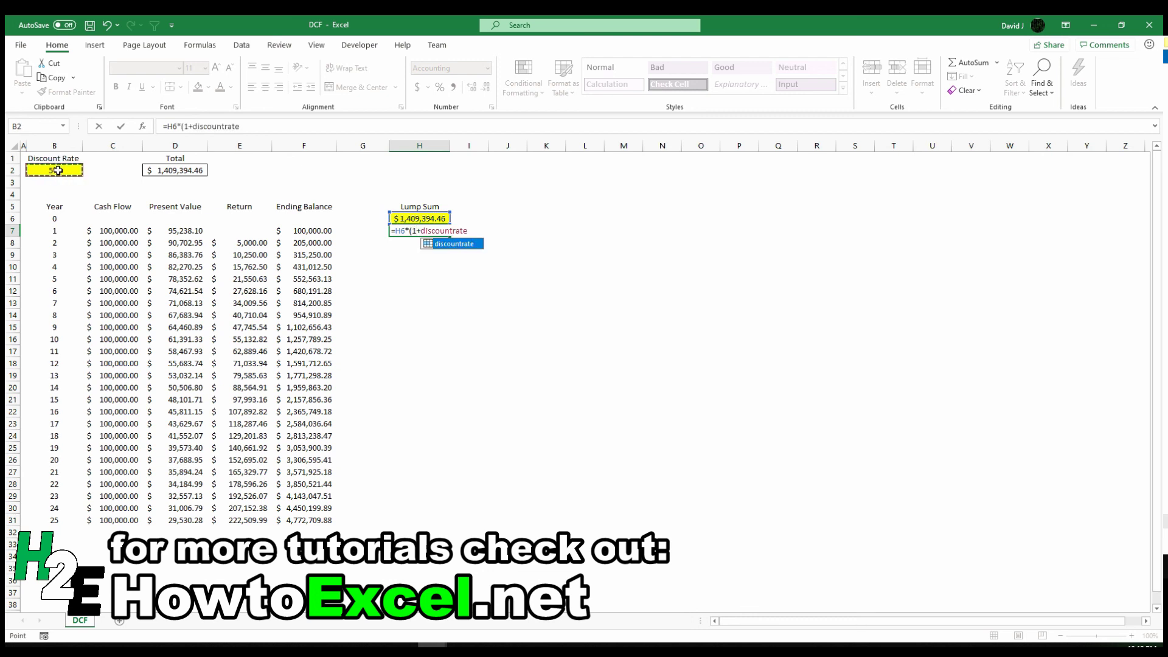
type(")")
key("ctrl+Return")
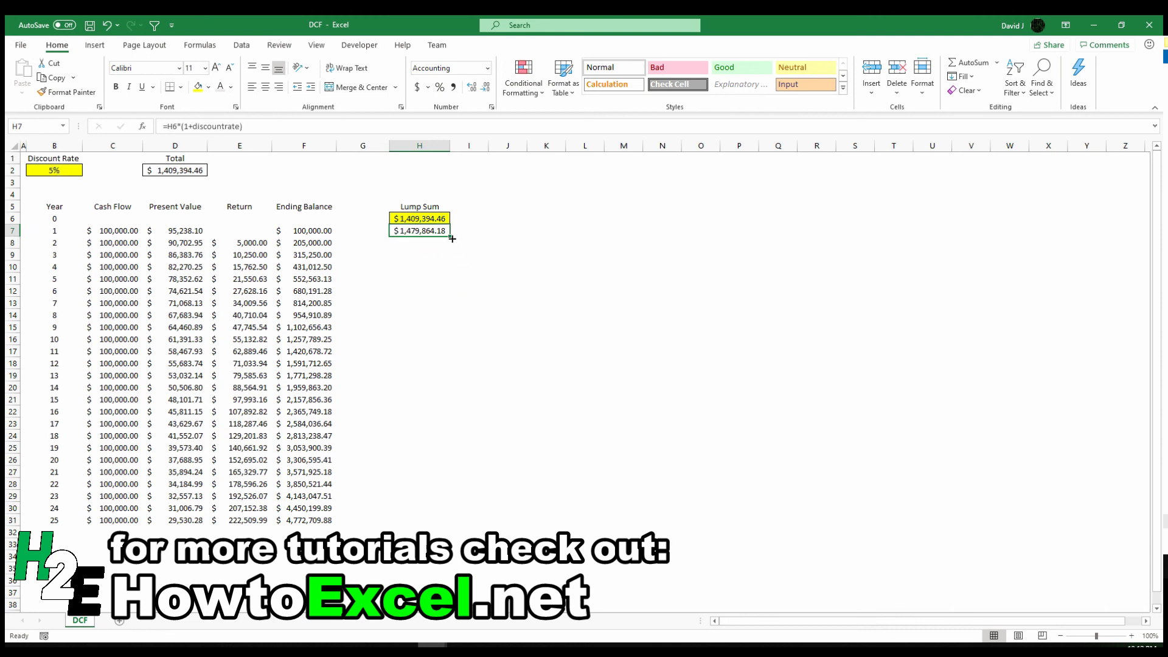
left_click_drag(451, 237, 436, 527)
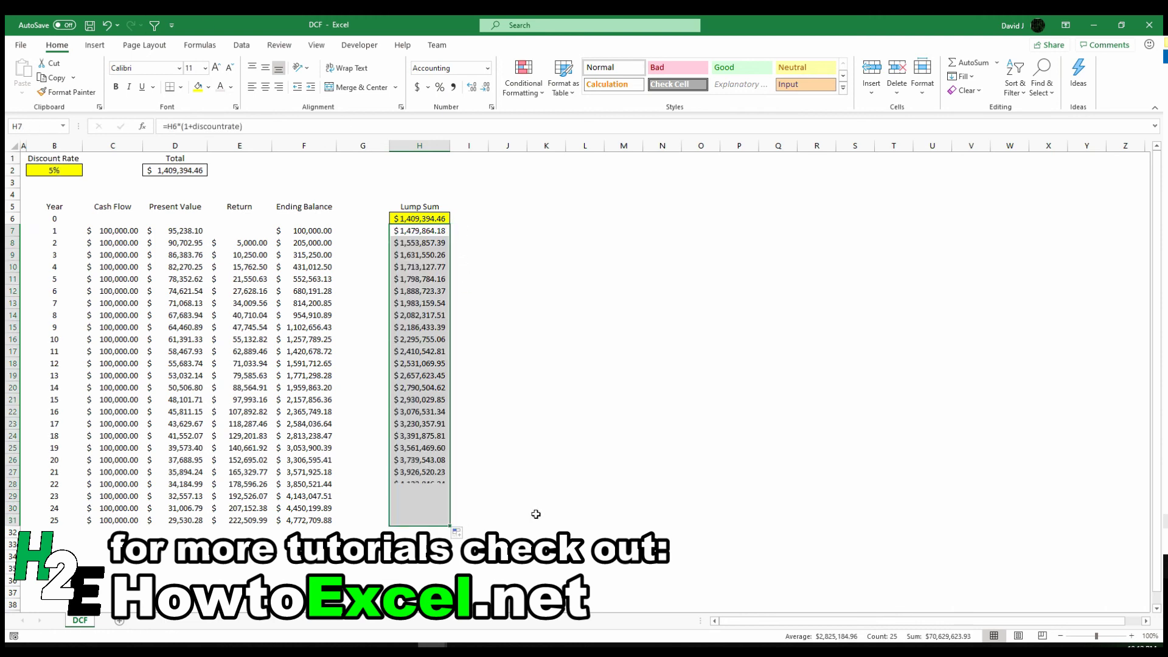
left_click(533, 517)
left_click(431, 516)
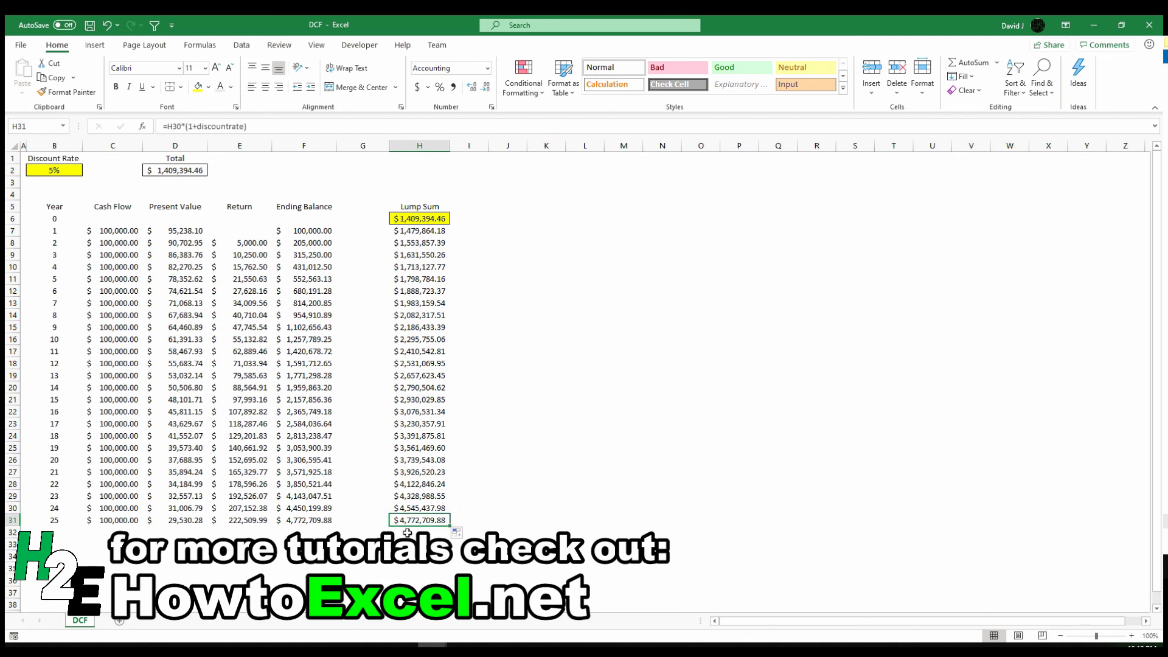
left_click(306, 521)
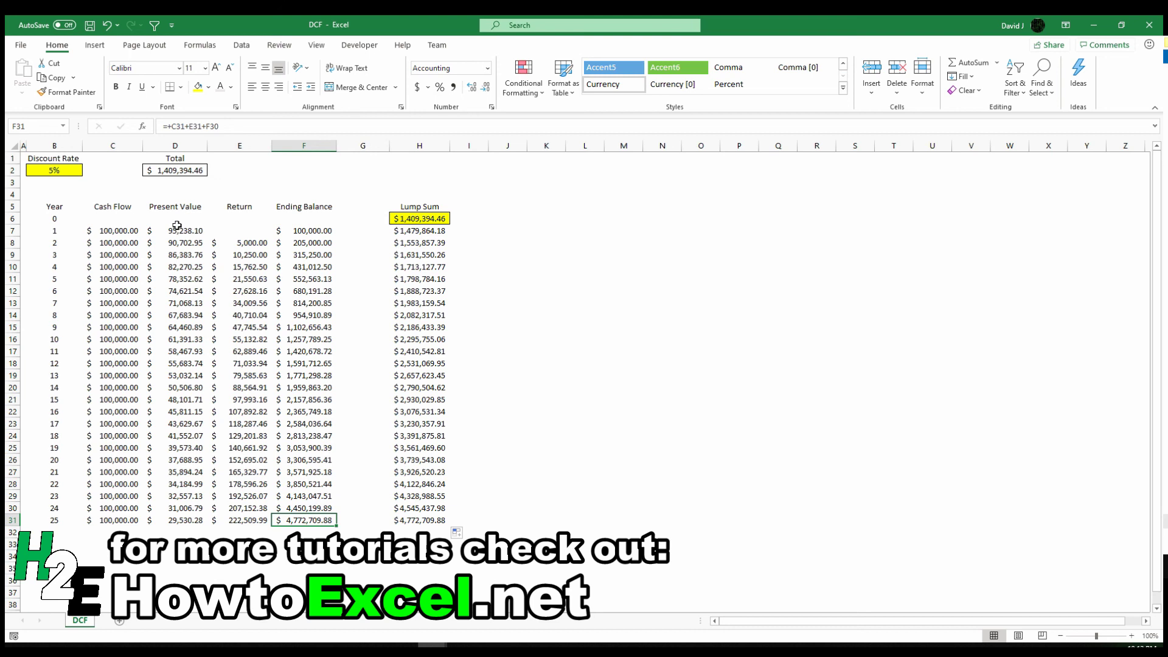
left_click(403, 219)
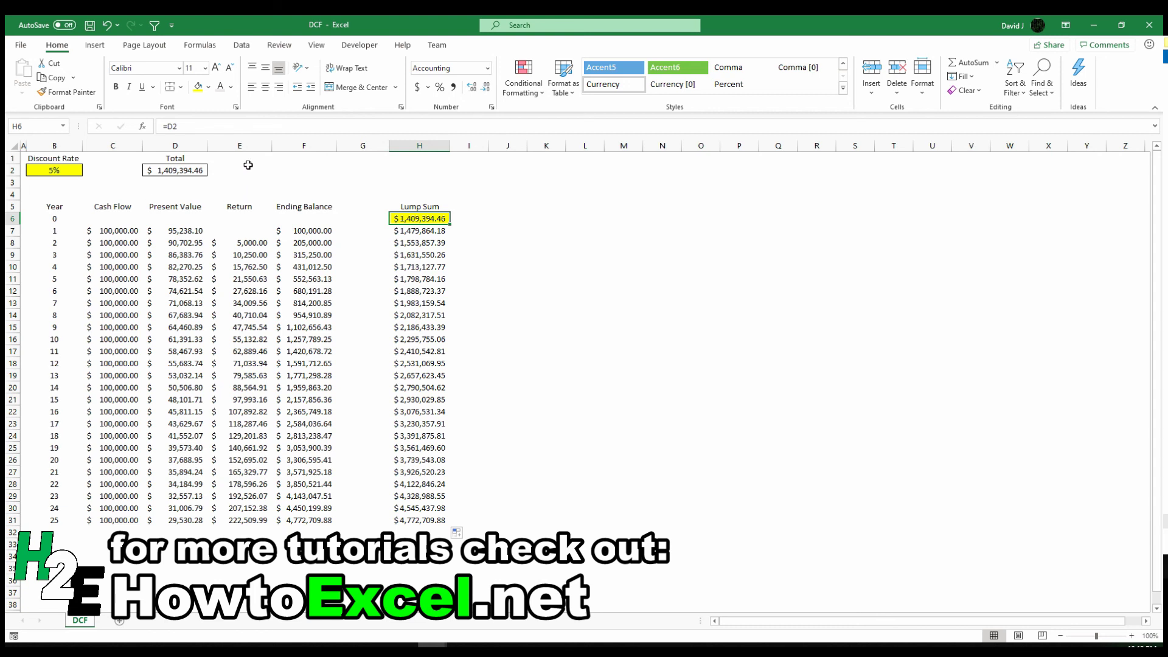
left_click_drag(240, 146, 420, 146)
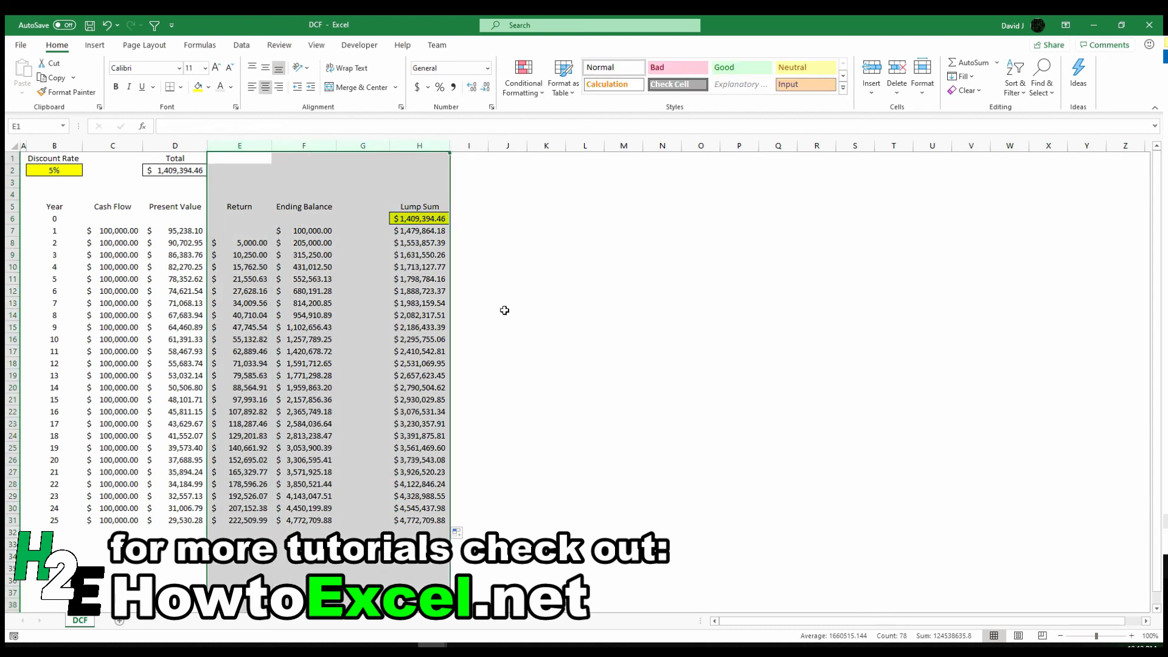
left_click(422, 316)
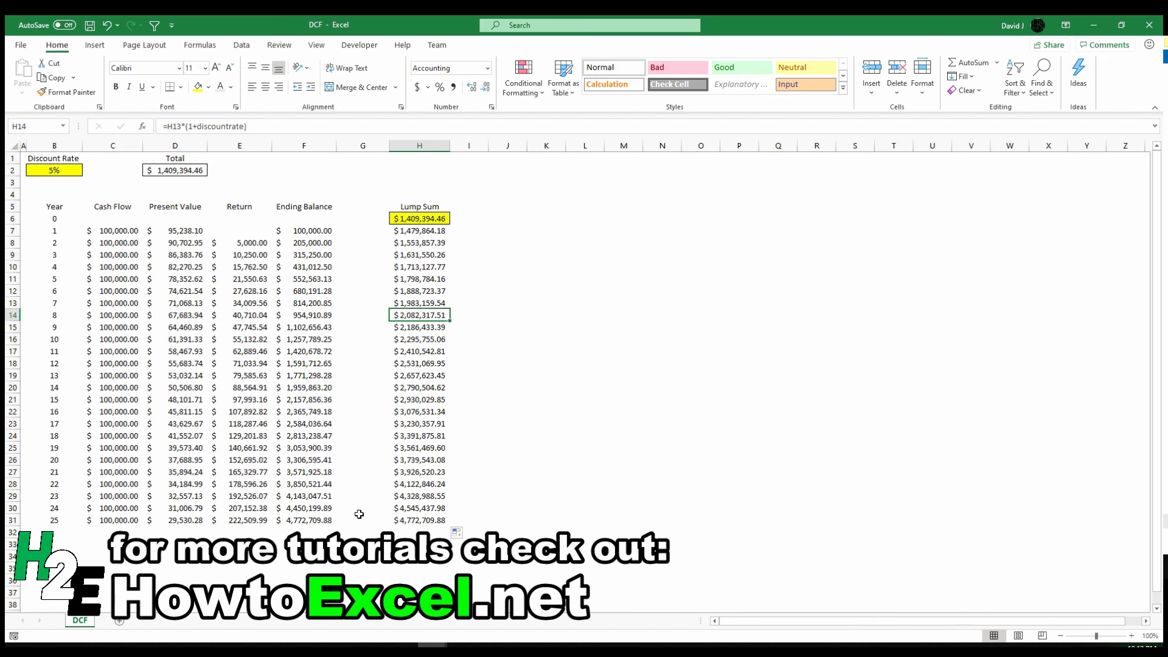
left_click(432, 229)
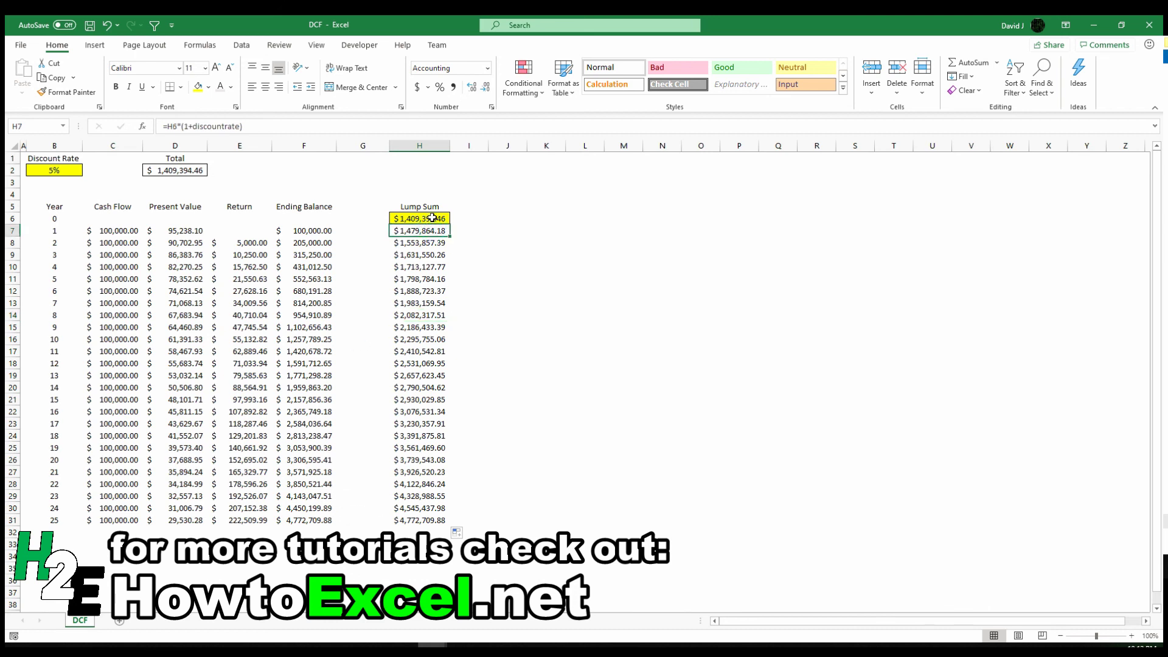
left_click(433, 217)
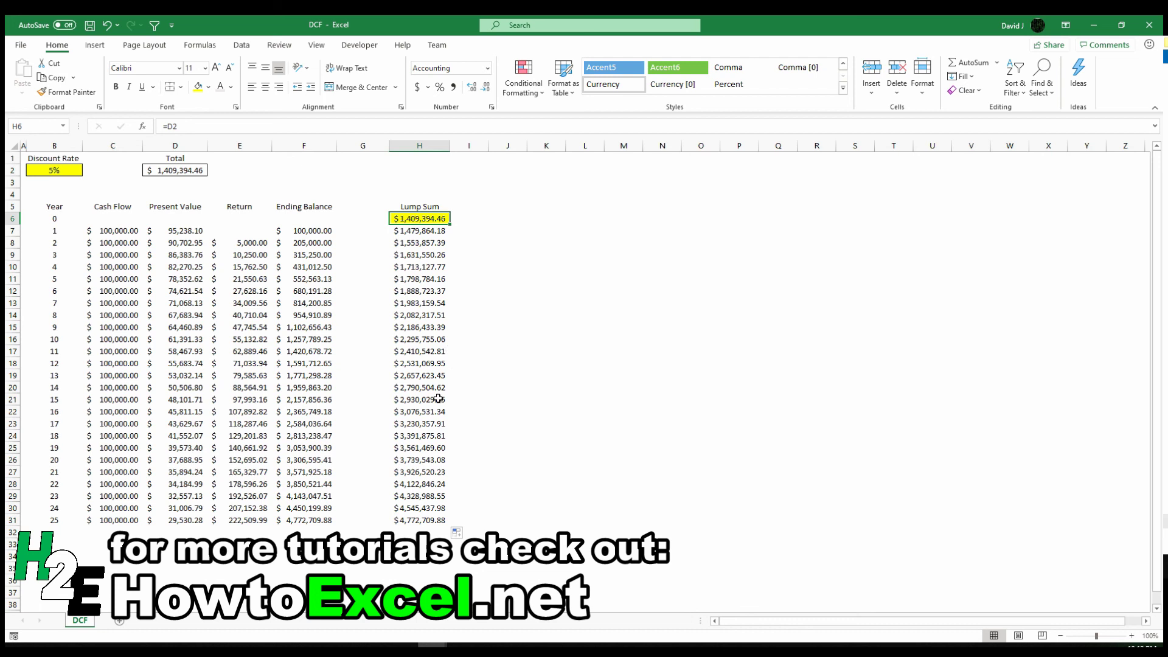
left_click(195, 172)
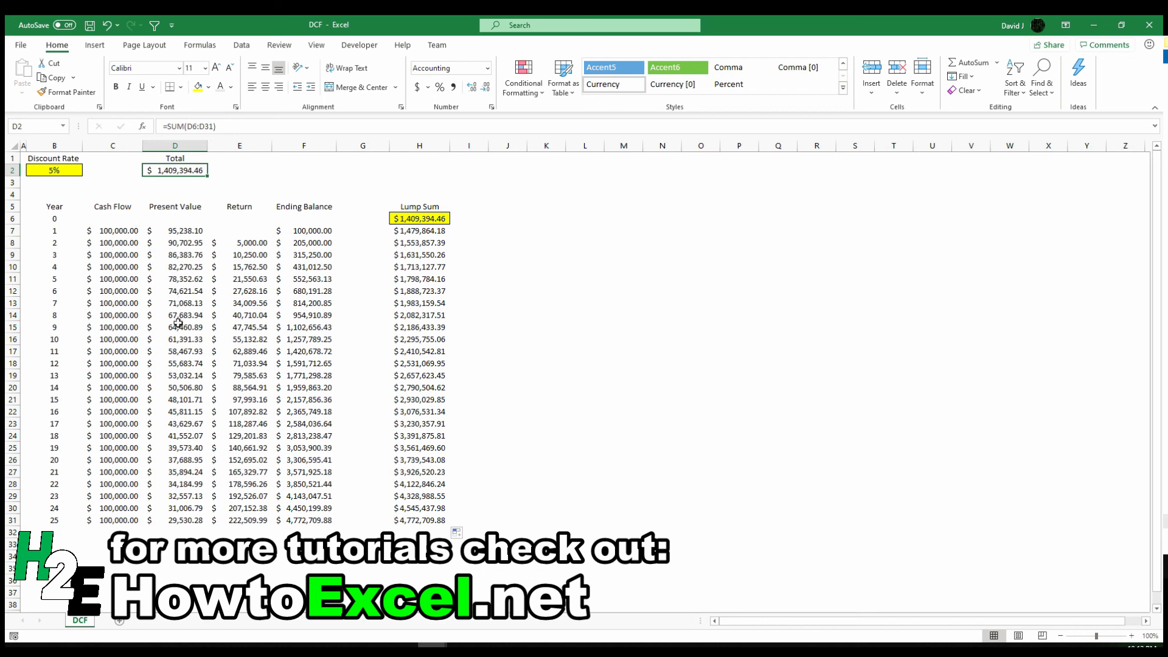
left_click(75, 173)
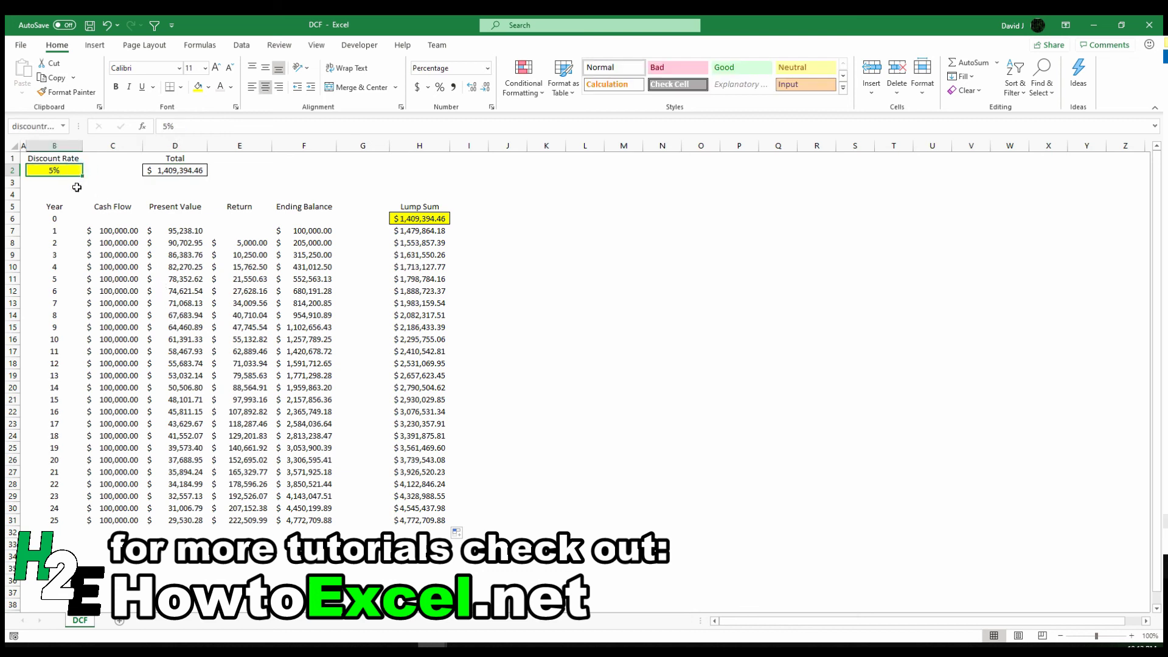